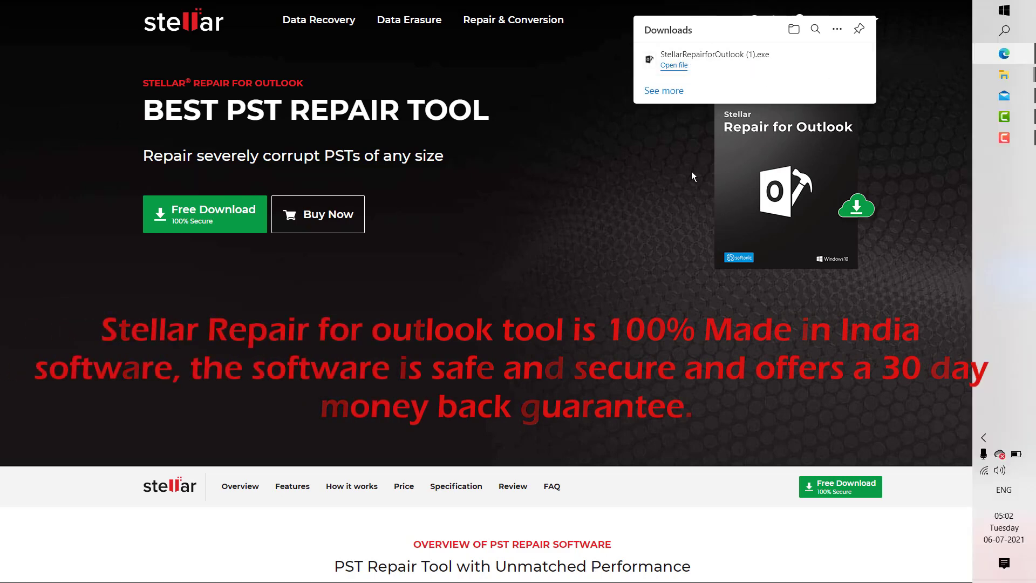
Run the downloaded Stellar Repair for Outlook installer with English as the setup language.
click(677, 72)
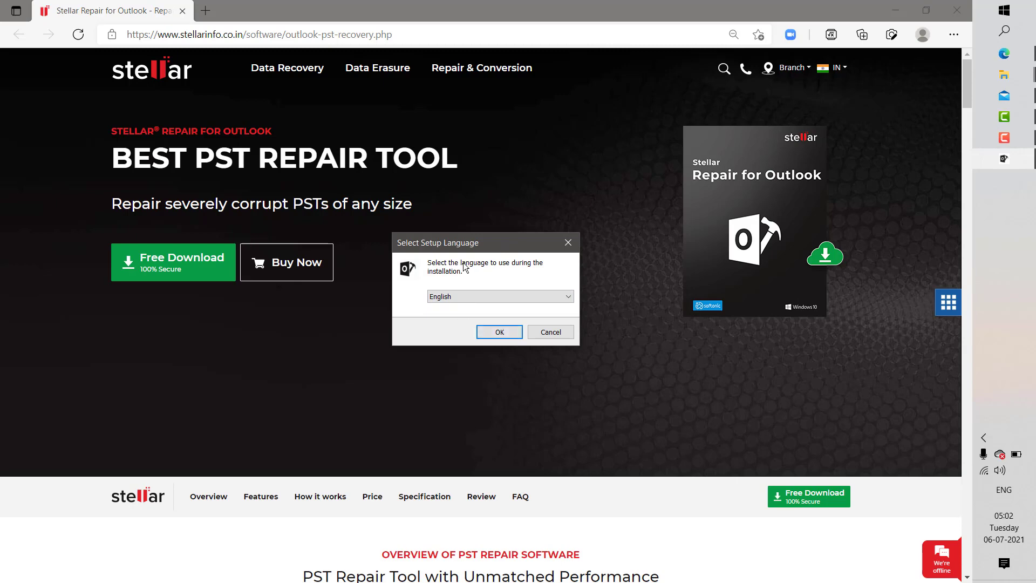
click(467, 297)
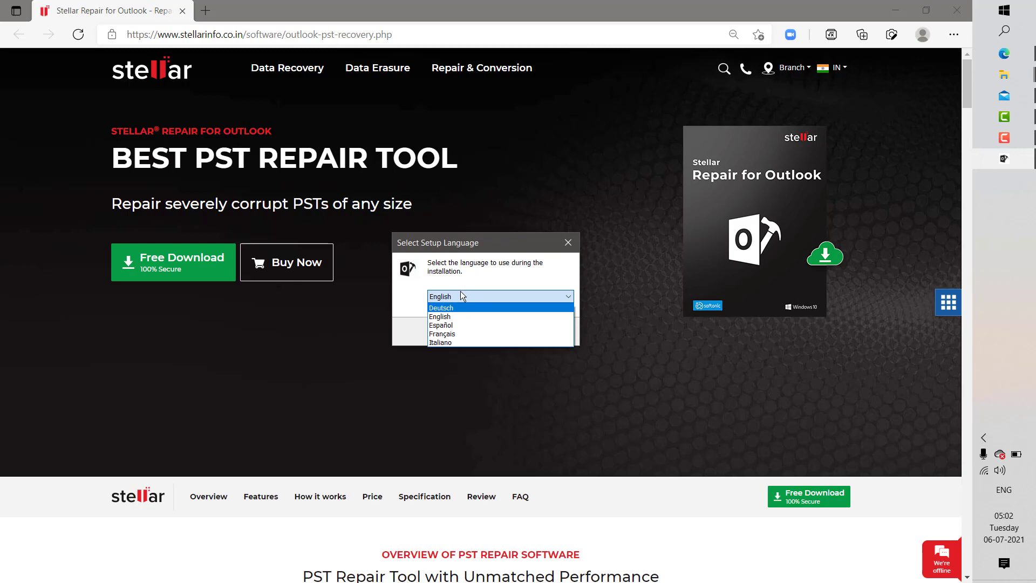
click(458, 315)
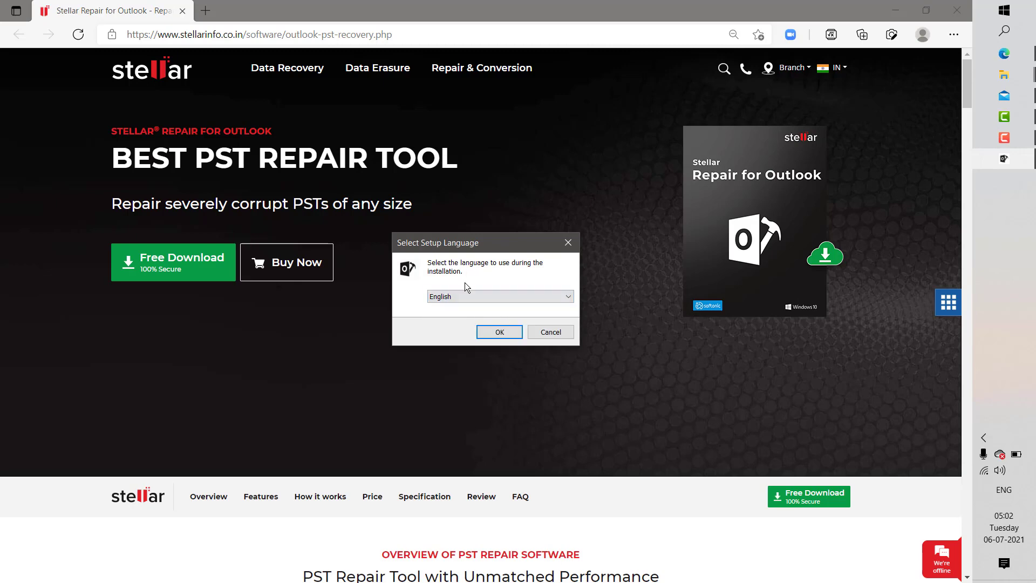
click(505, 339)
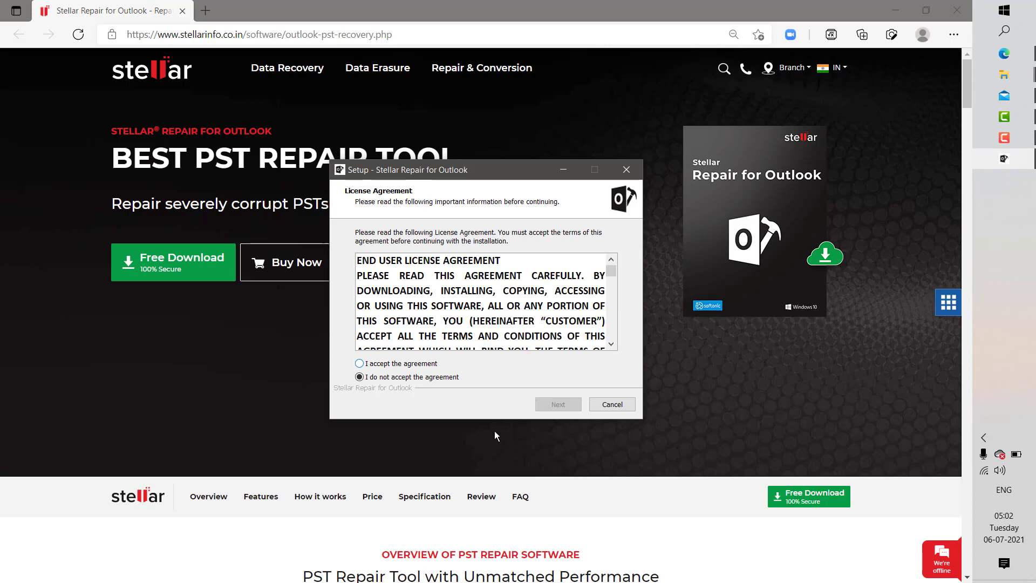
Accept the licence and install with default folders and a desktop shortcut, then launch it.
click(389, 364)
click(558, 404)
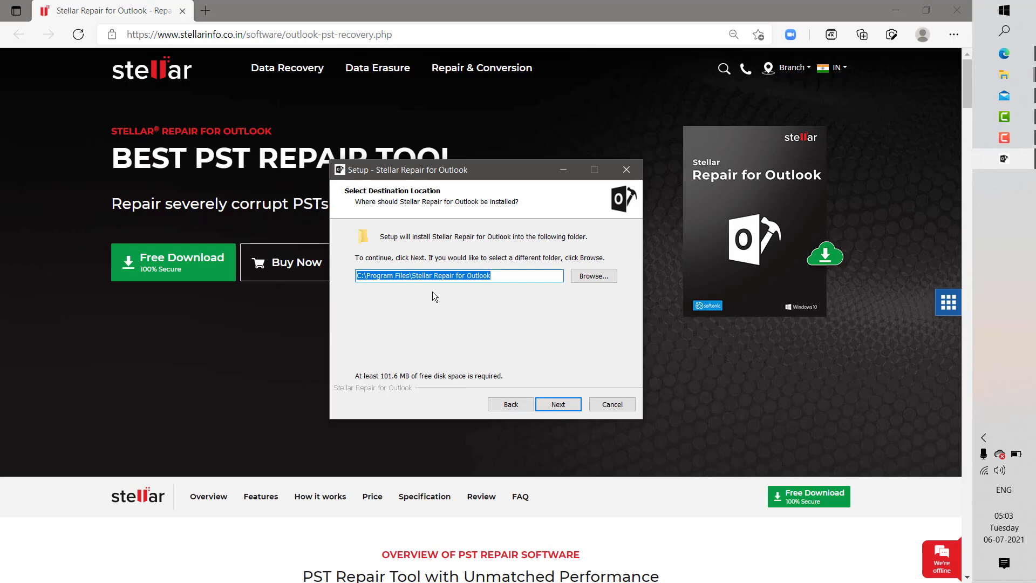
click(559, 404)
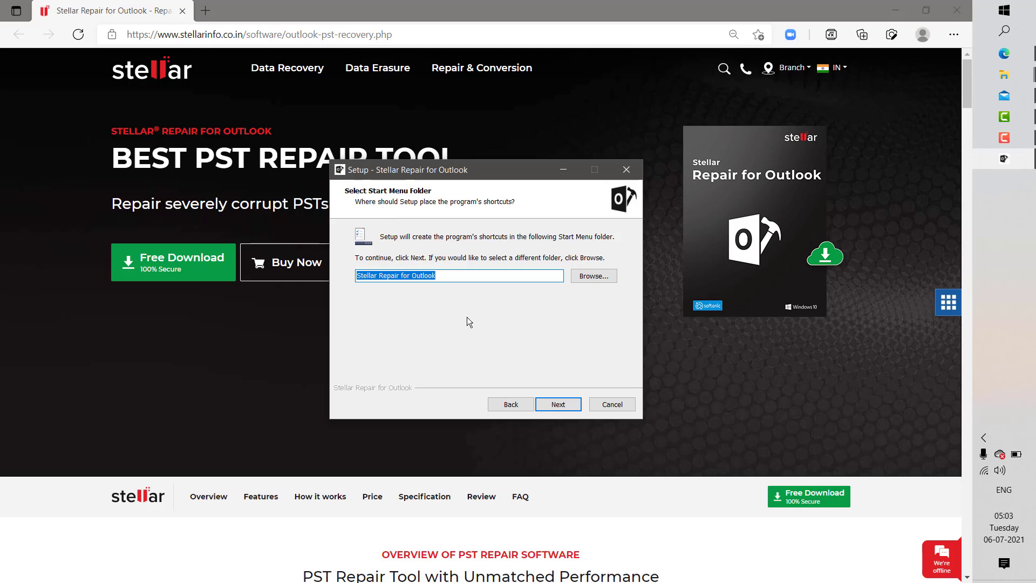
click(558, 404)
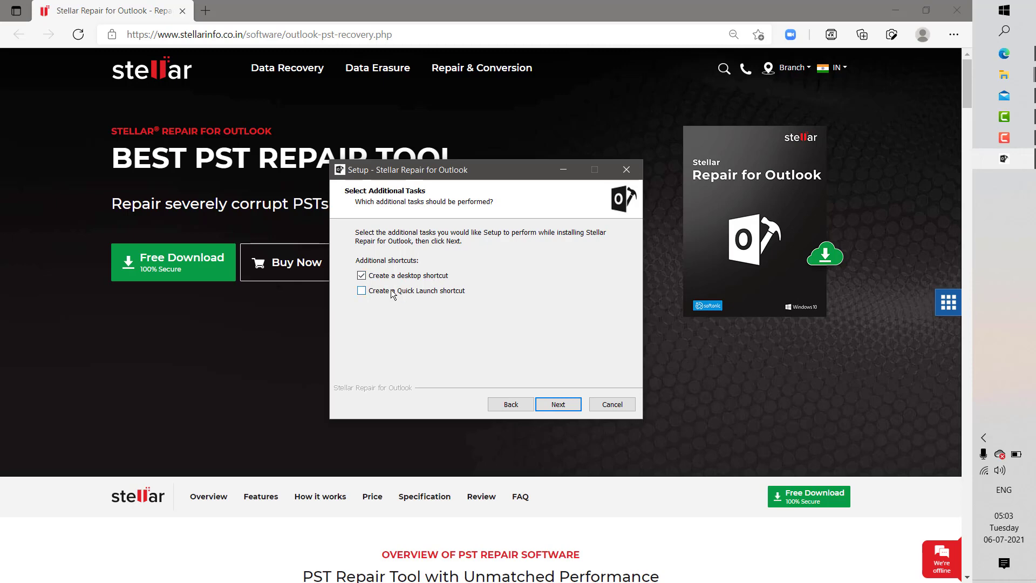
click(558, 405)
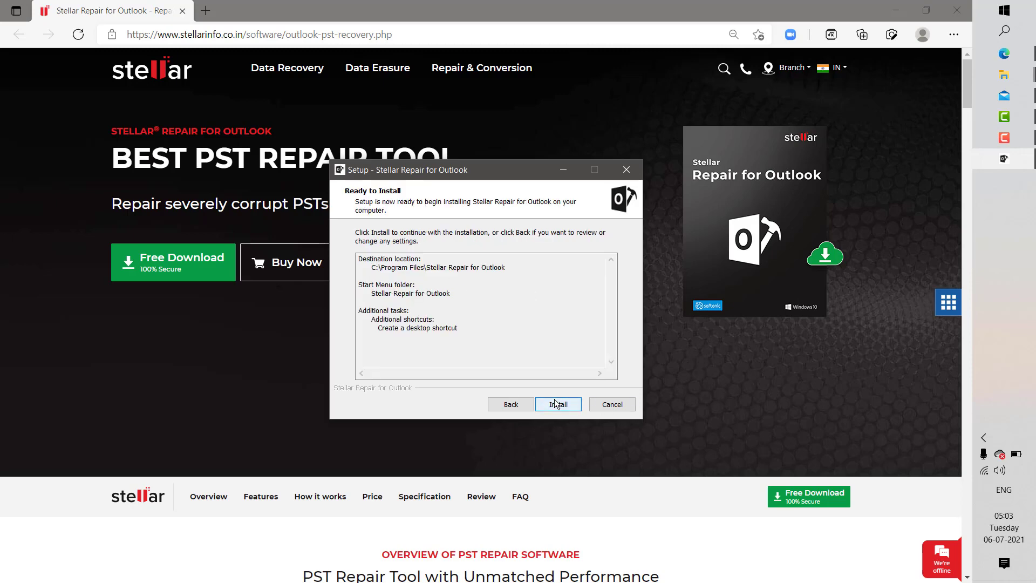
click(556, 404)
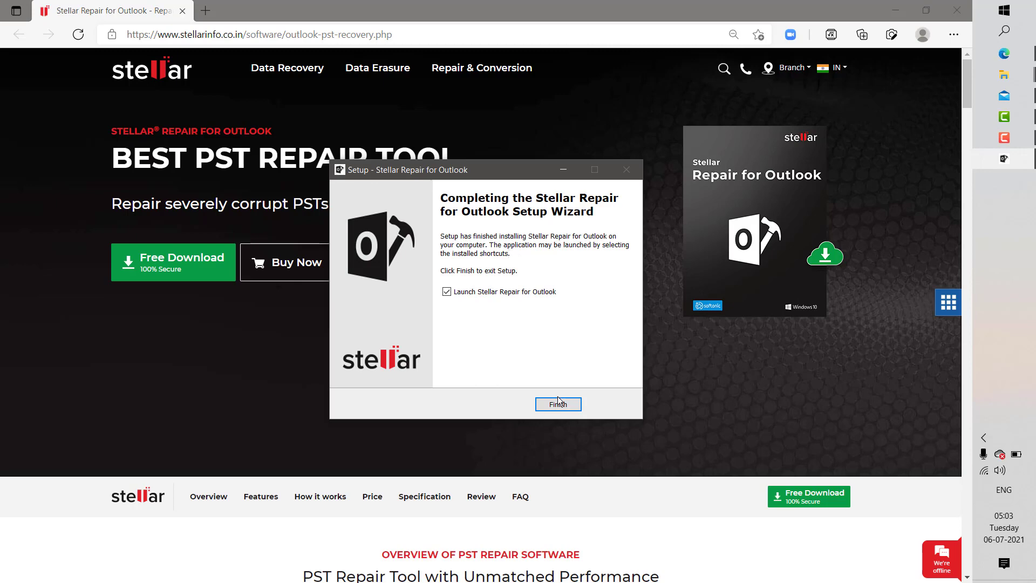
click(565, 402)
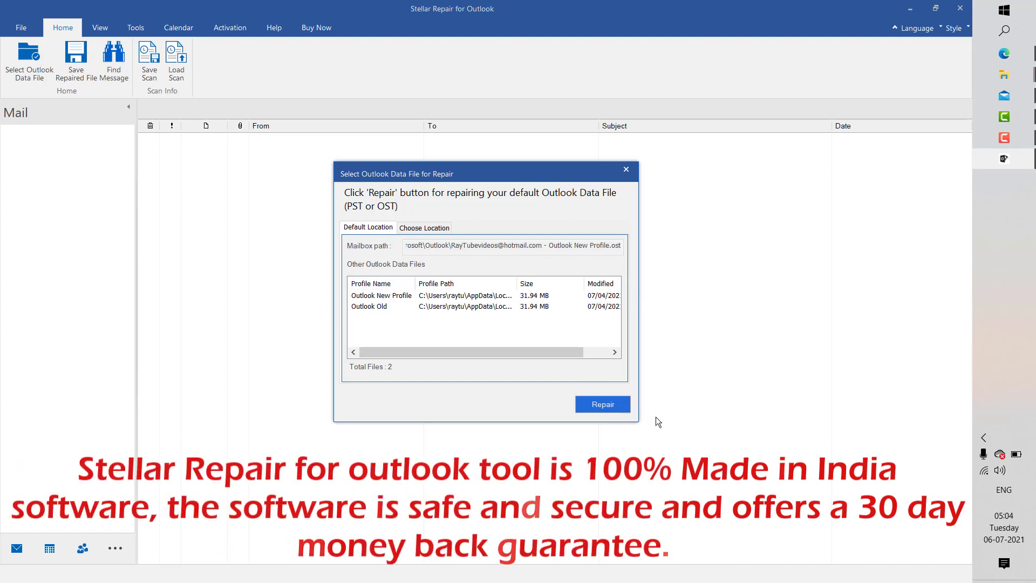
Close the Select Outlook Data File for Repair dialog to reach the empty main window.
click(627, 169)
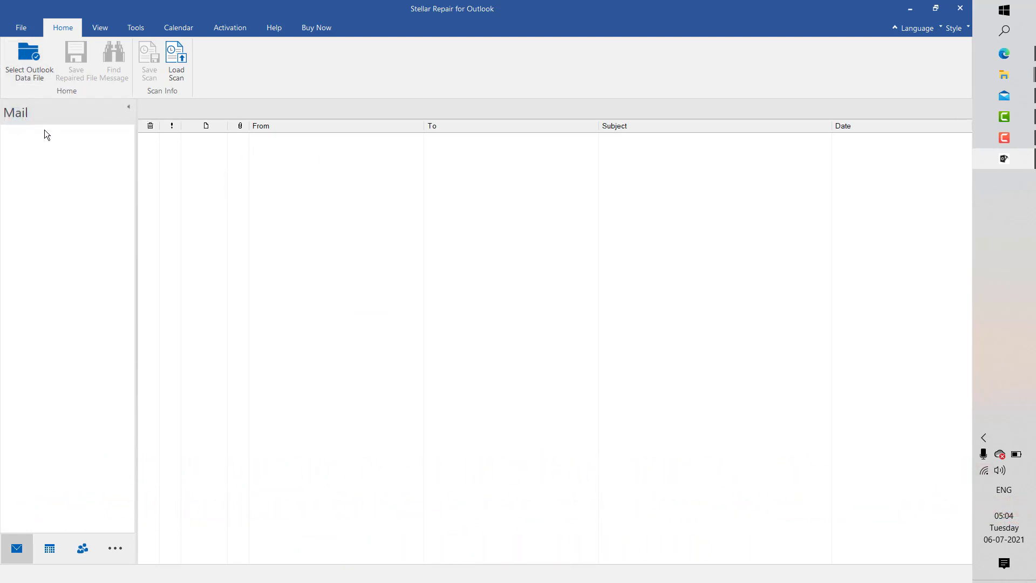
Open Select Outlook Data File and switch to the Choose Location option.
click(31, 70)
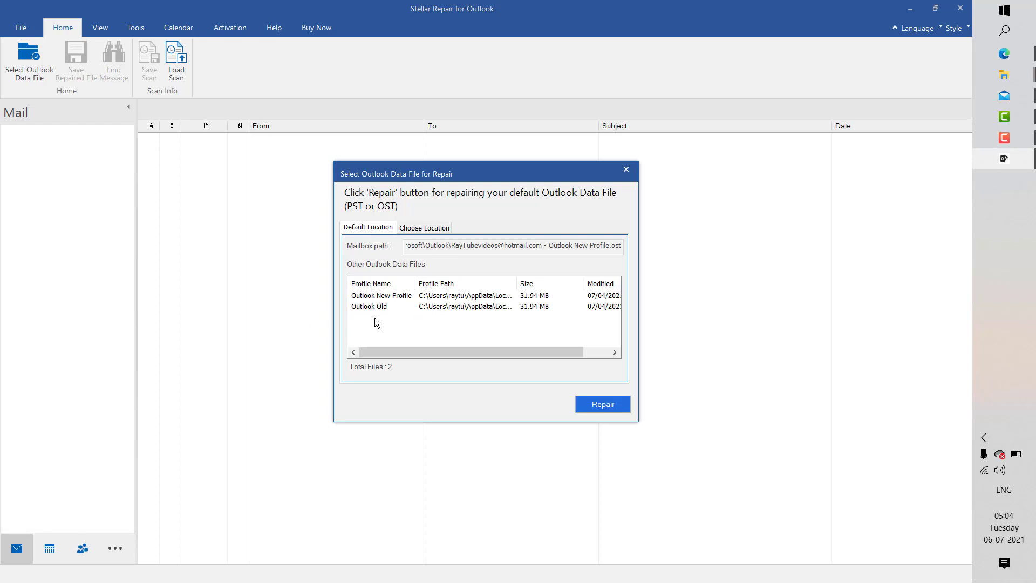
click(419, 233)
click(372, 236)
click(423, 230)
click(384, 227)
click(426, 229)
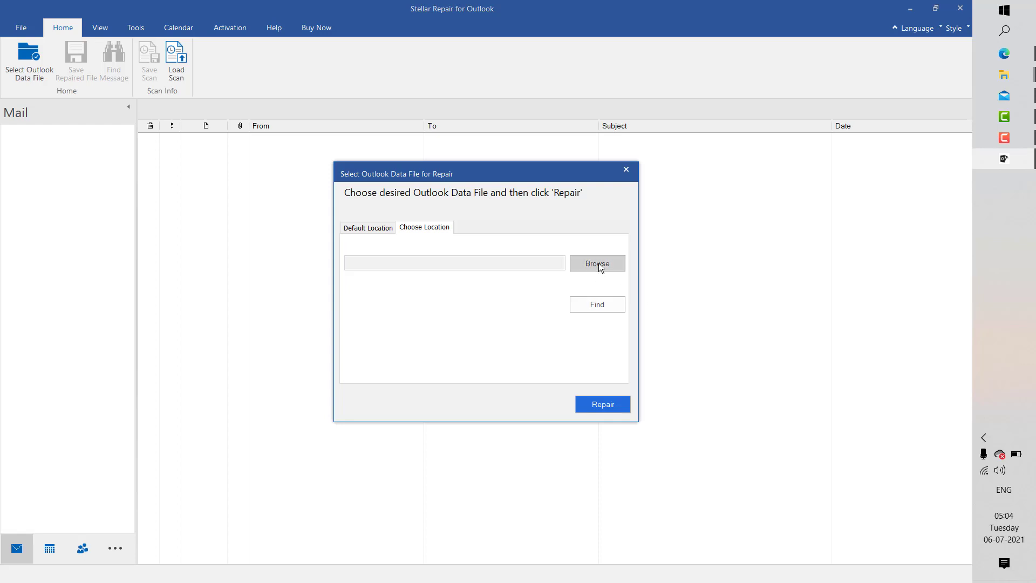
Try a Find search on drive C:\, then cancel it and browse for the PST instead.
click(604, 306)
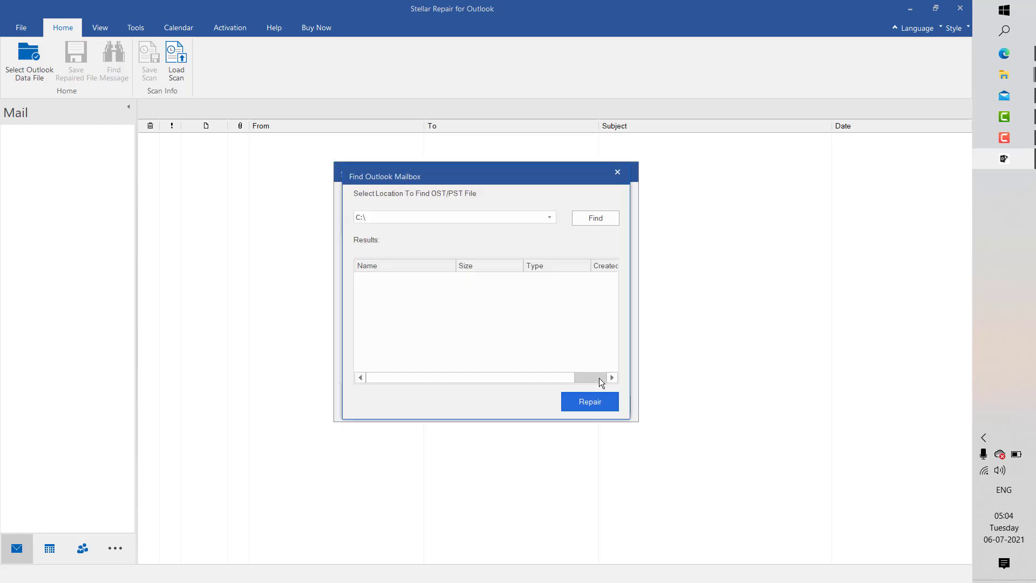
click(550, 218)
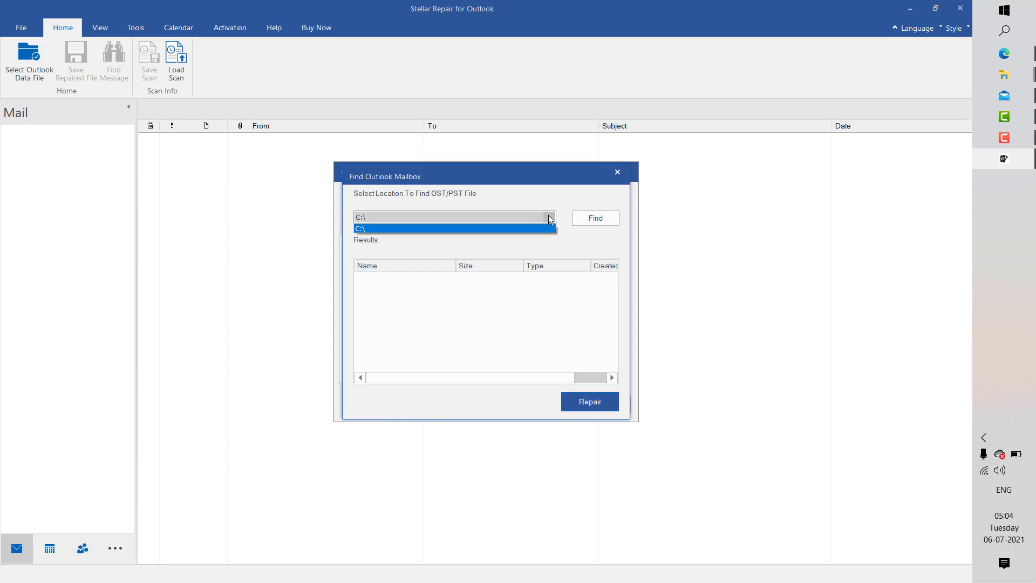
click(552, 196)
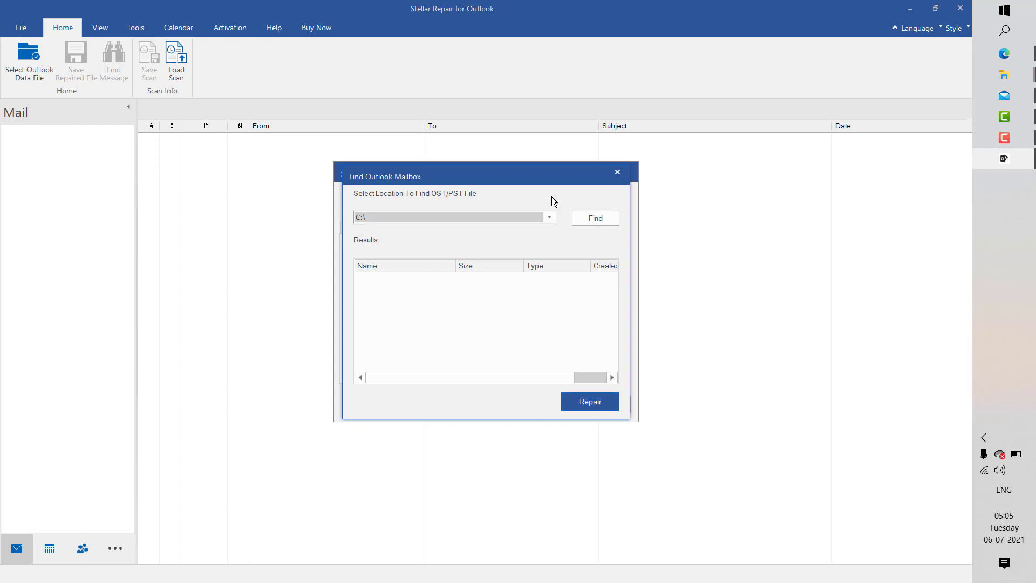
click(550, 220)
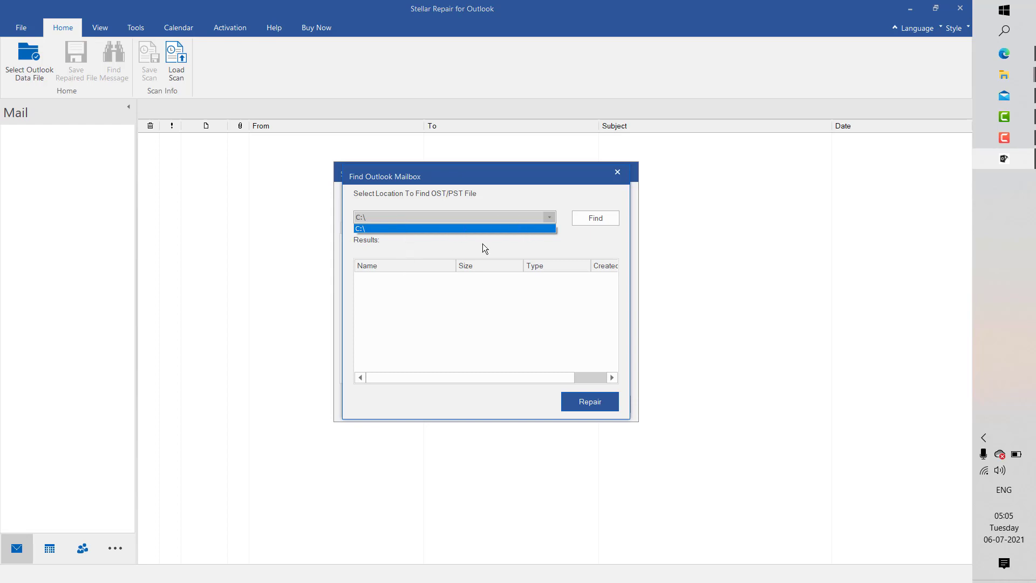
click(621, 176)
click(619, 171)
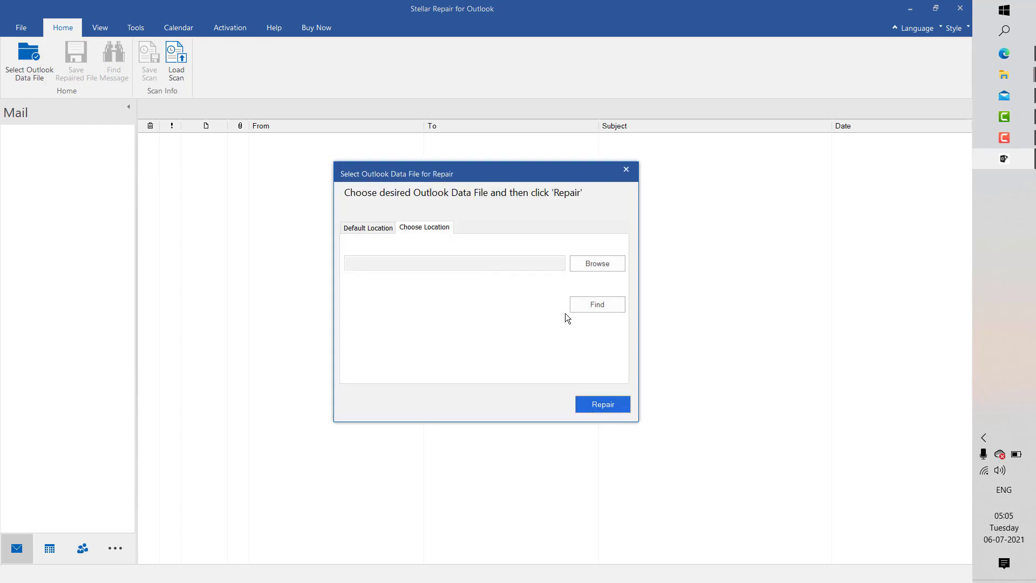
click(591, 266)
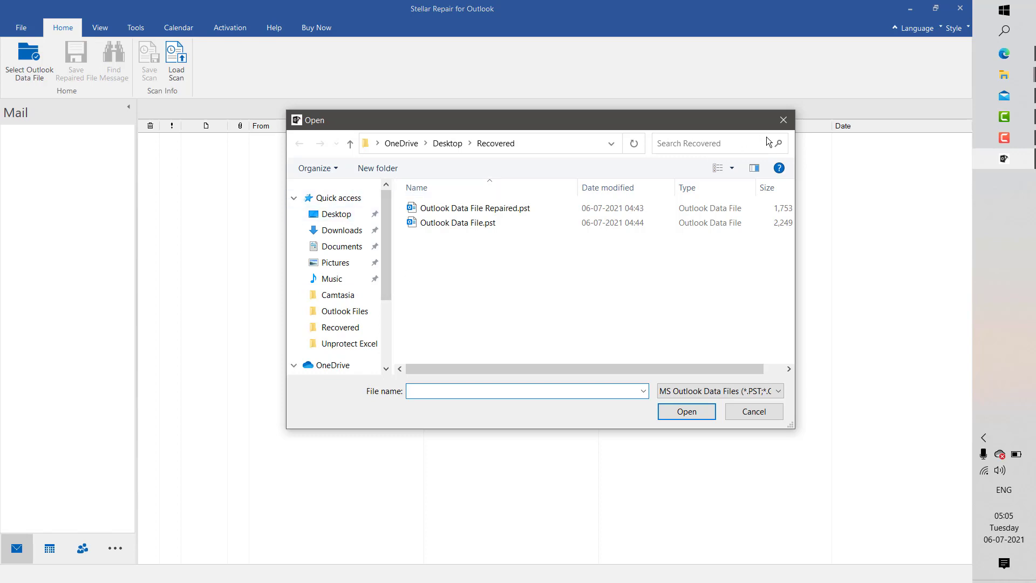
Start Outlook and dismiss its data file warnings and the create/open data file window.
click(784, 122)
click(604, 270)
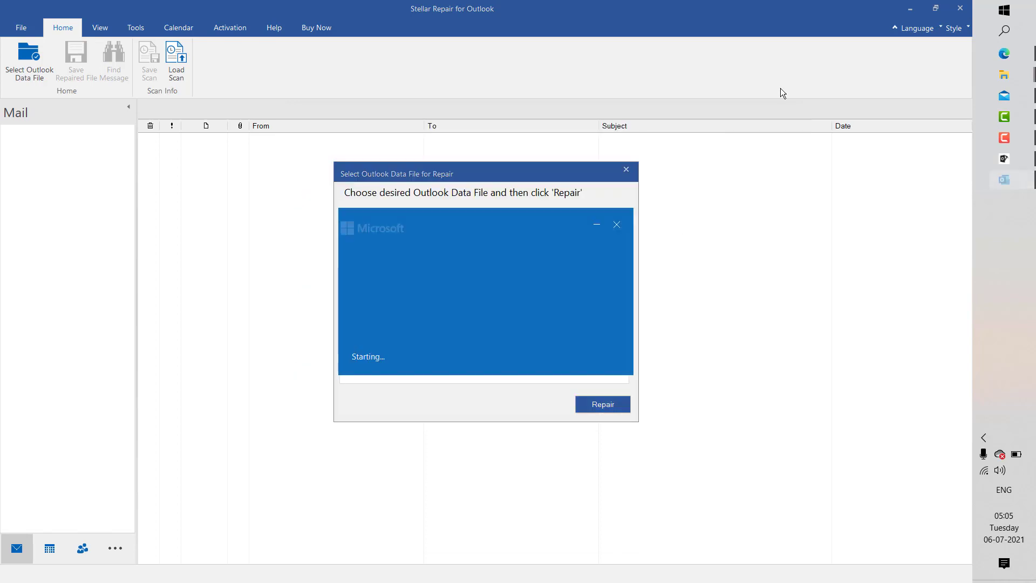
click(597, 355)
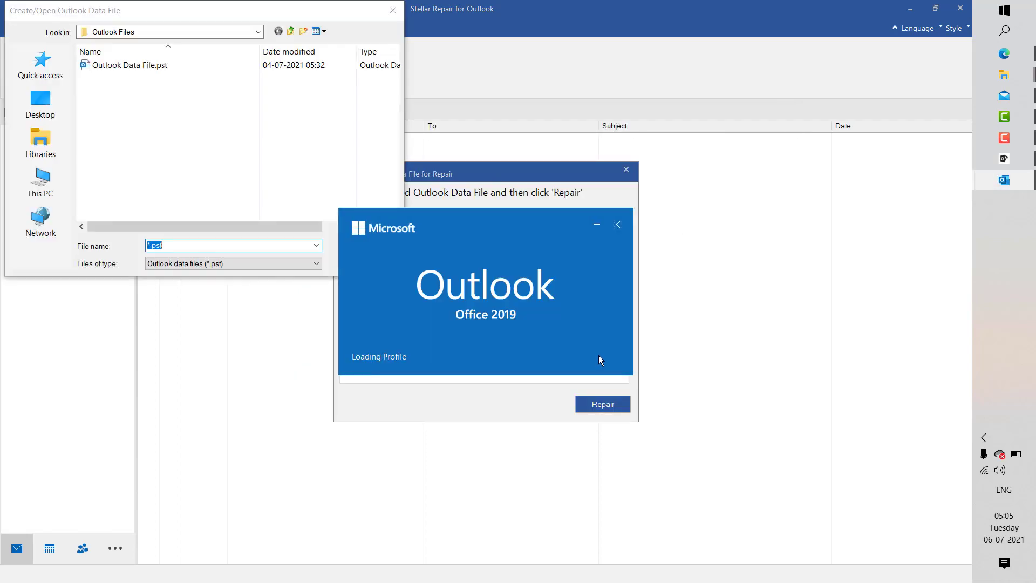
click(393, 11)
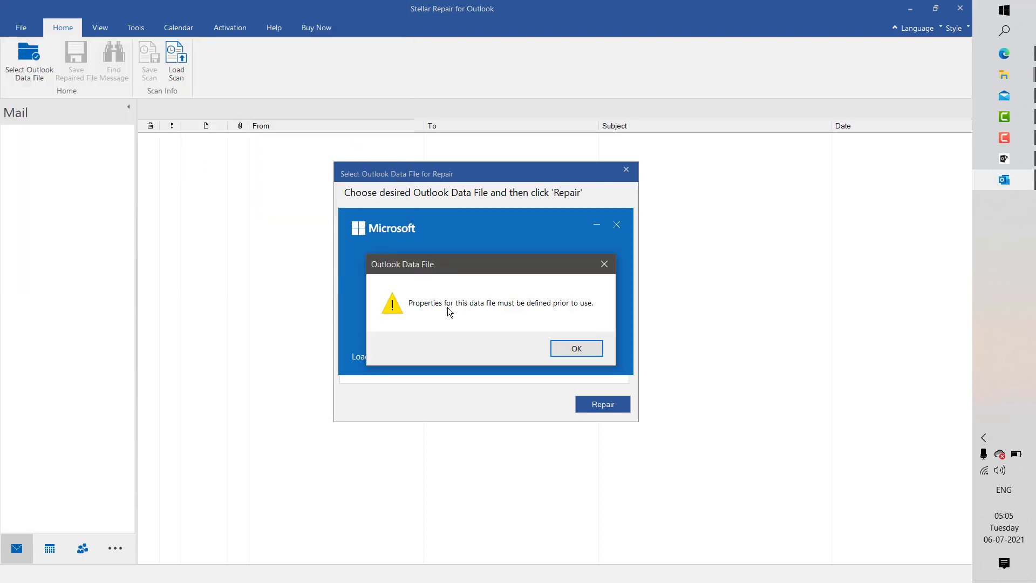
click(581, 348)
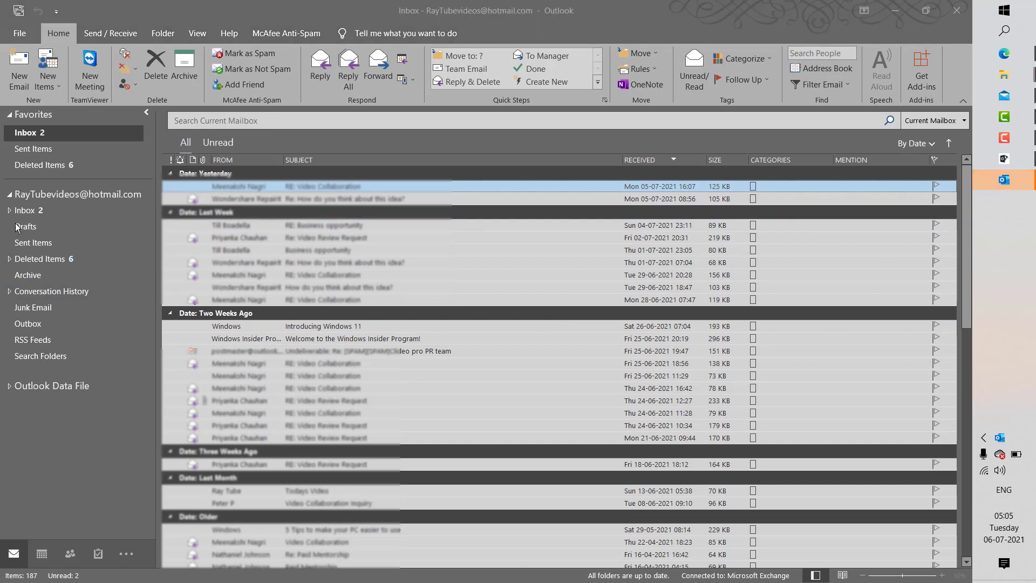
Try to expand the Outlook Data File folder and dismiss the cannot-expand error.
click(26, 212)
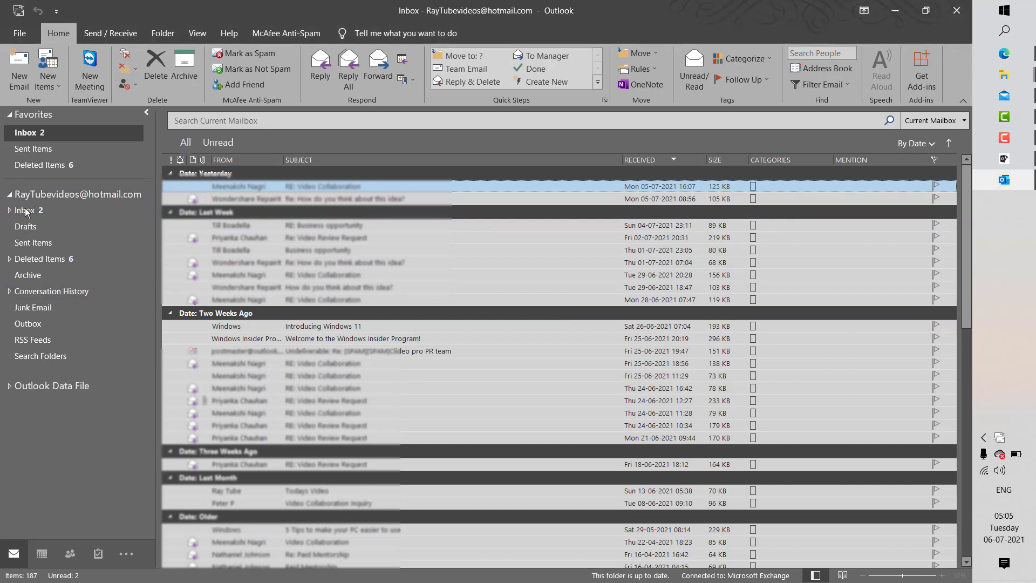
click(122, 258)
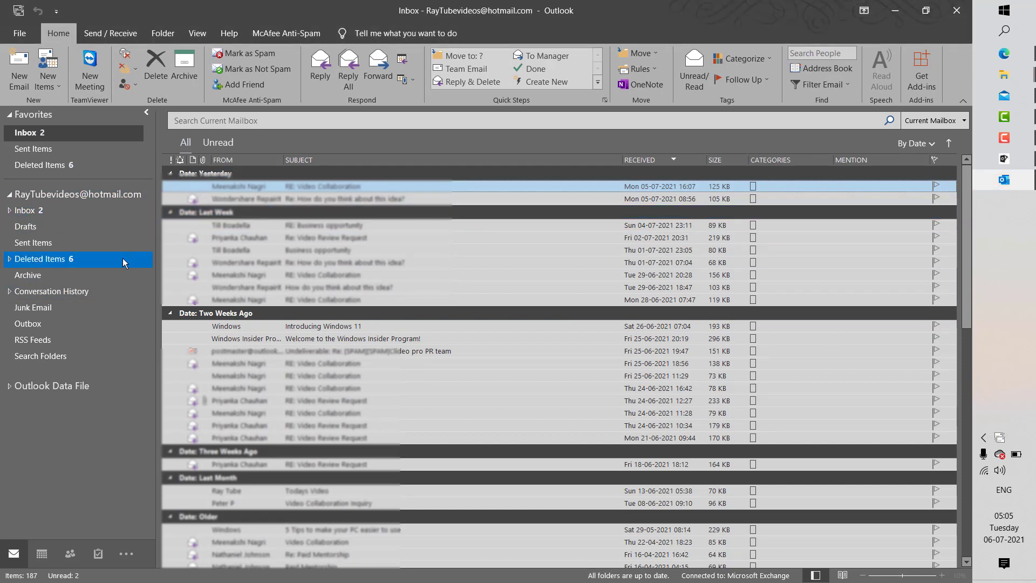
drag(103, 253, 15, 200)
click(10, 196)
click(9, 225)
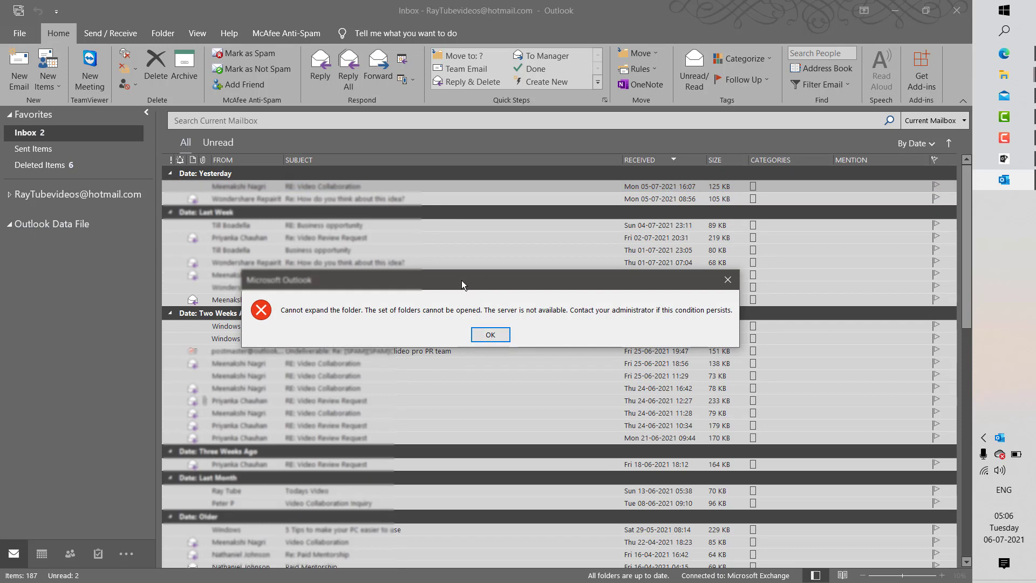
drag(461, 281, 462, 331)
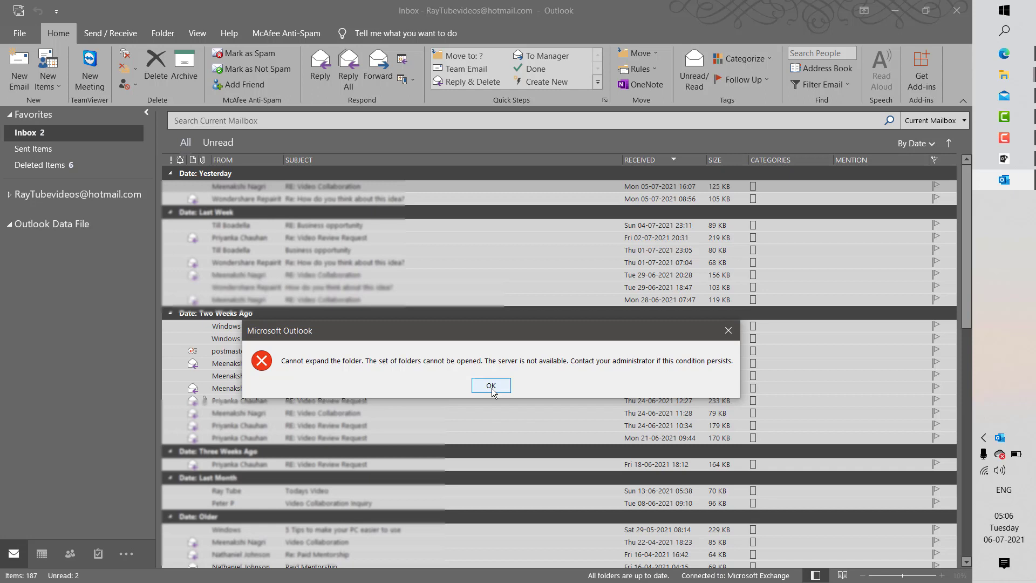
click(491, 385)
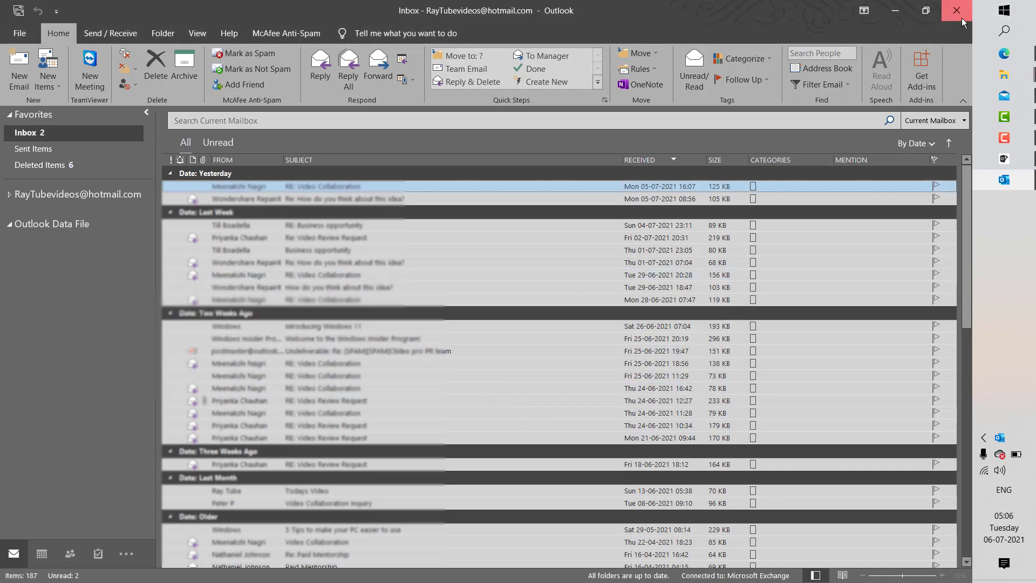
Close "Outlook Data File" from its context menu, then exit Outlook.
right_click(55, 225)
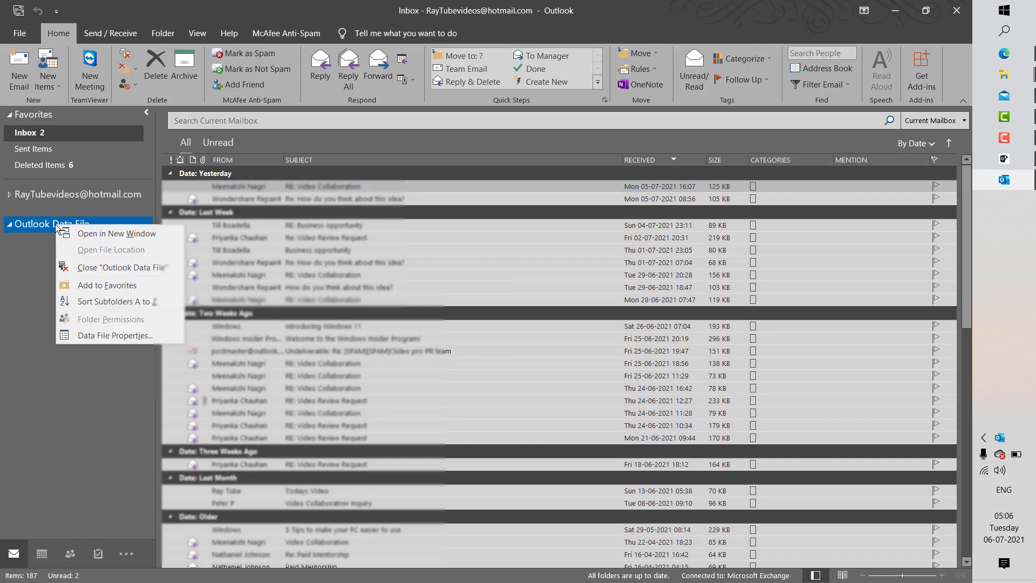
click(94, 268)
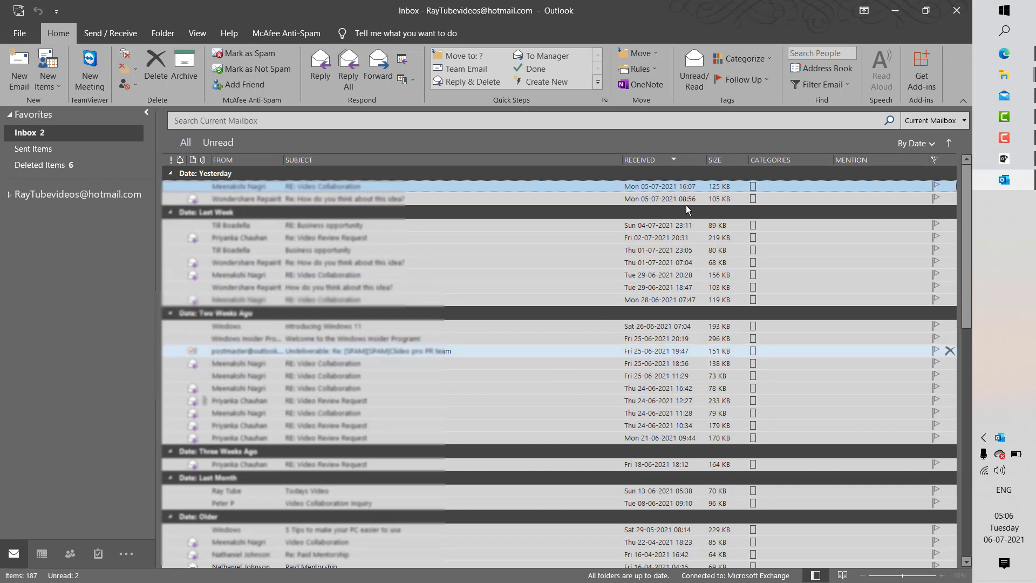
click(954, 24)
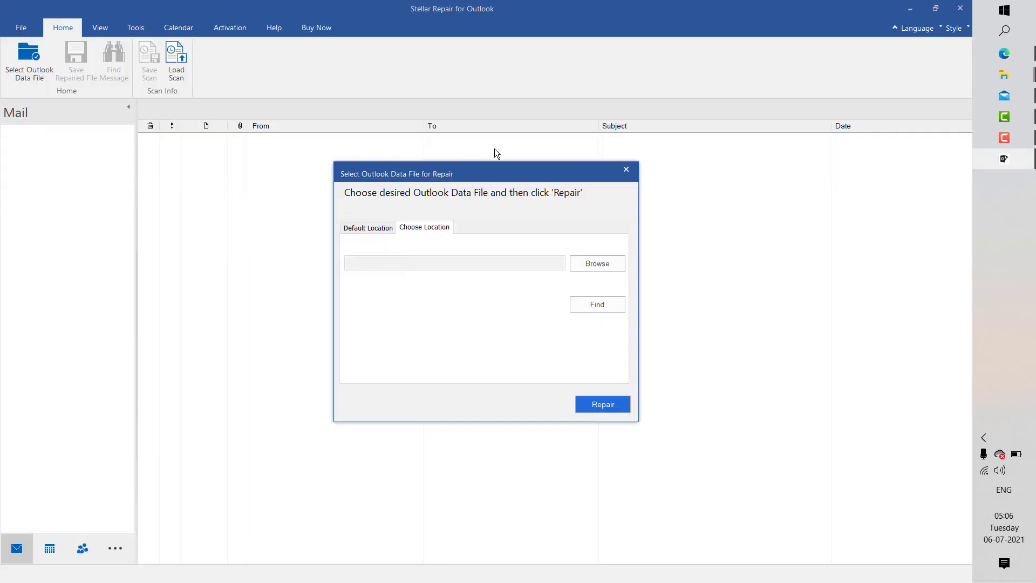
Delete the old Repaired PST, pick Outlook Data File.pst in Recovered, and repair it.
click(607, 264)
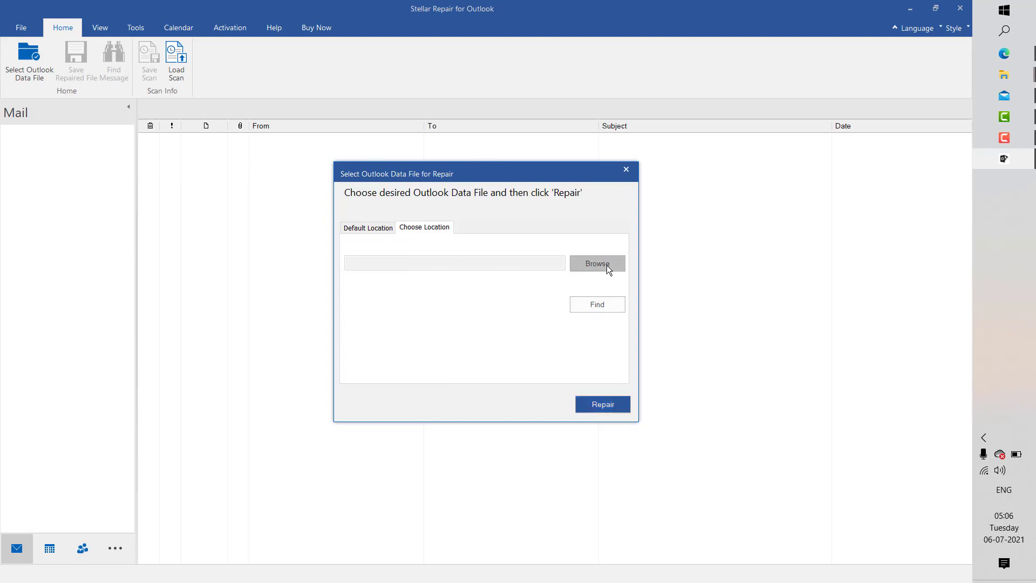
click(462, 210)
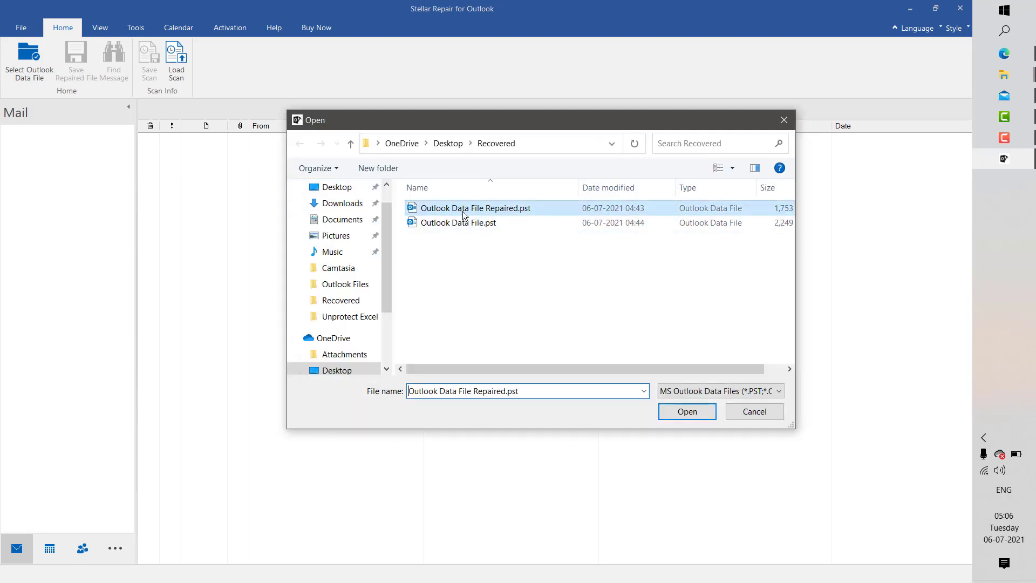
key(Delete)
click(463, 211)
click(697, 412)
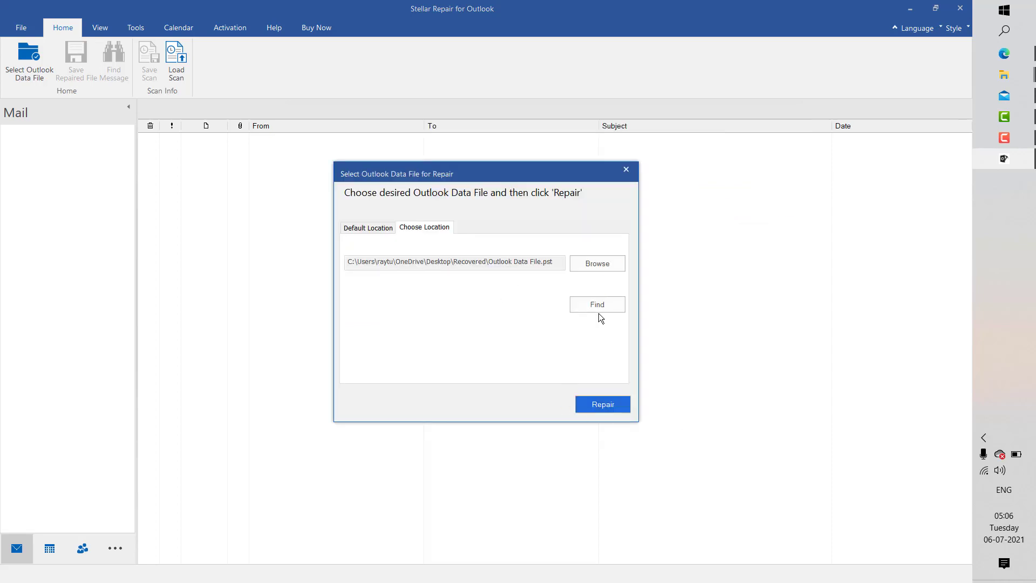
click(607, 406)
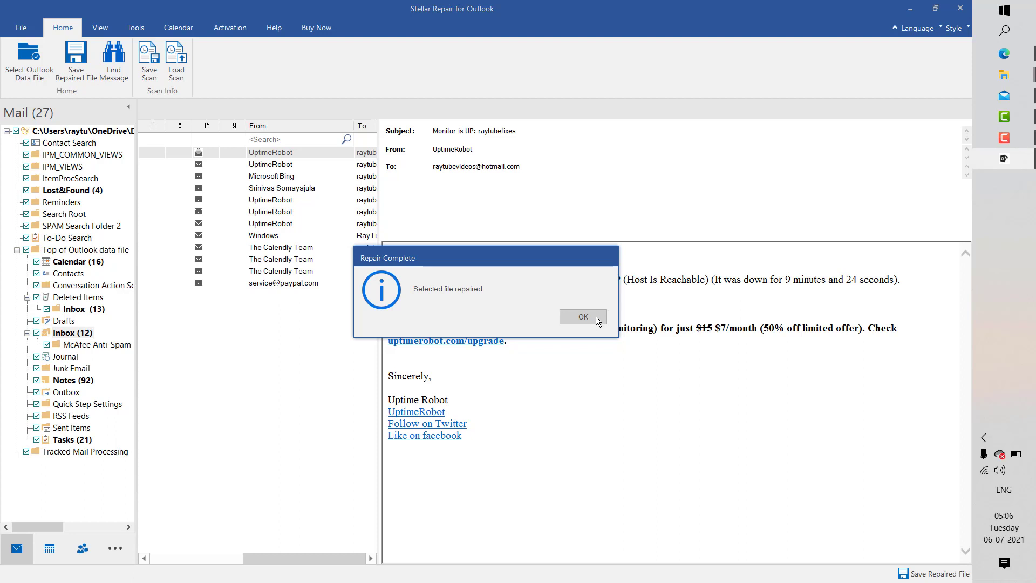
Review recovered Deleted Items, Drafts and Inbox messages, then switch to the recovered Calendar.
click(596, 318)
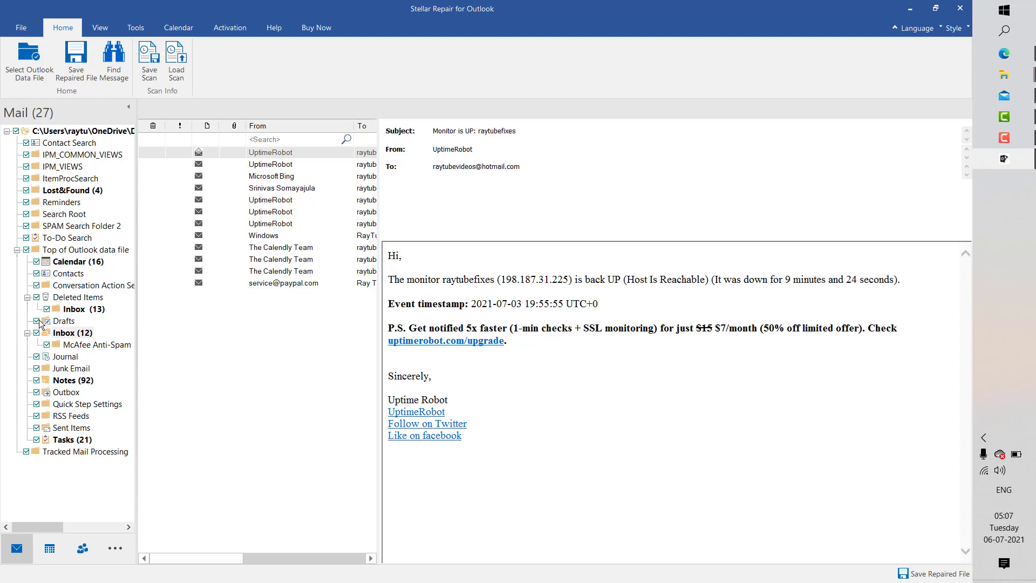
click(77, 298)
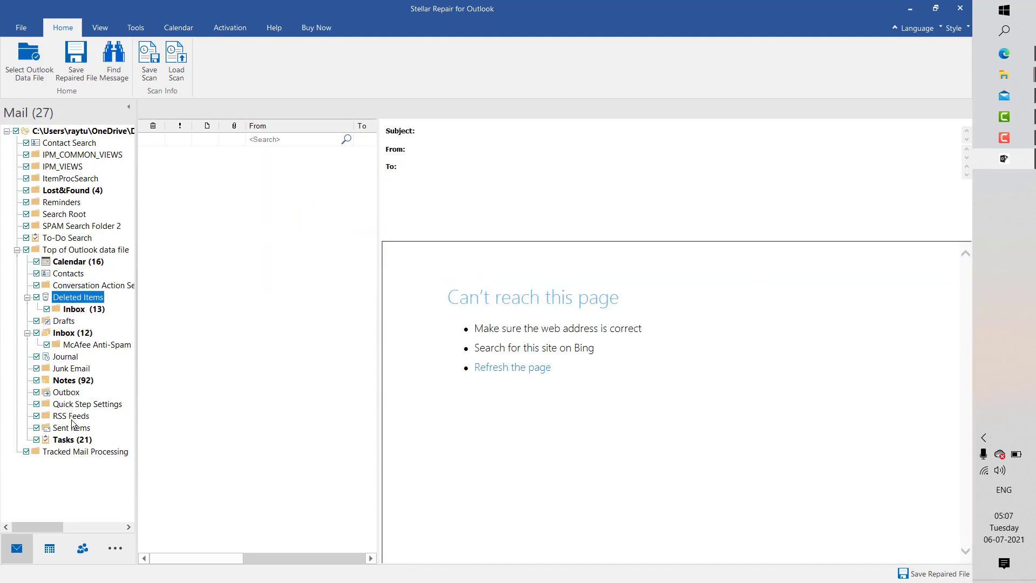
click(58, 324)
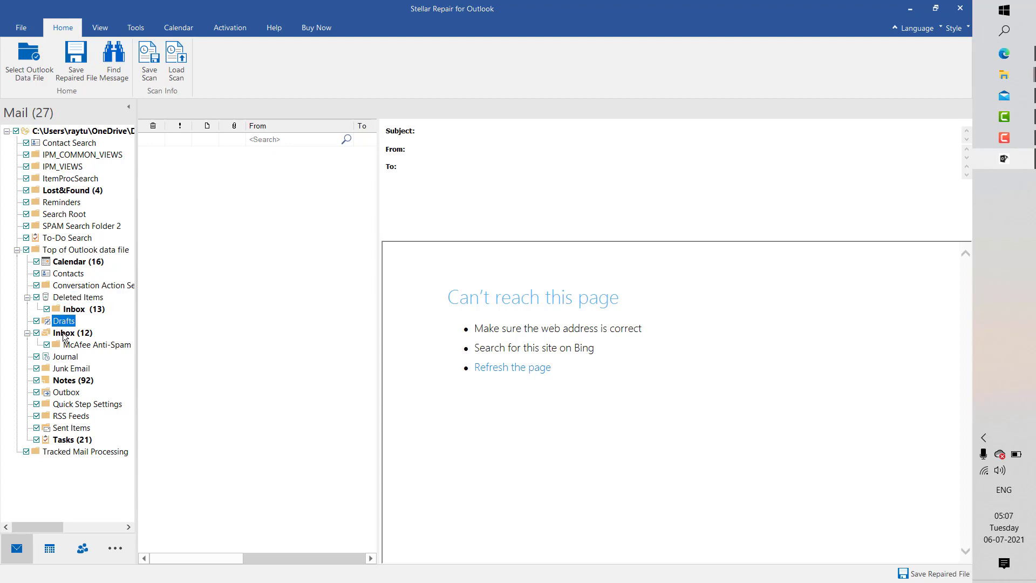
click(64, 332)
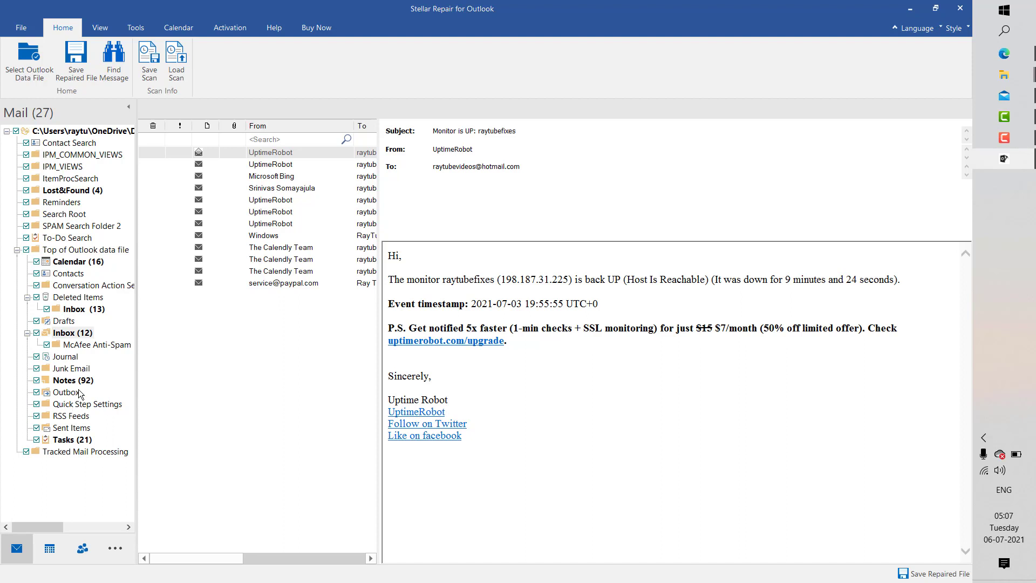
click(72, 166)
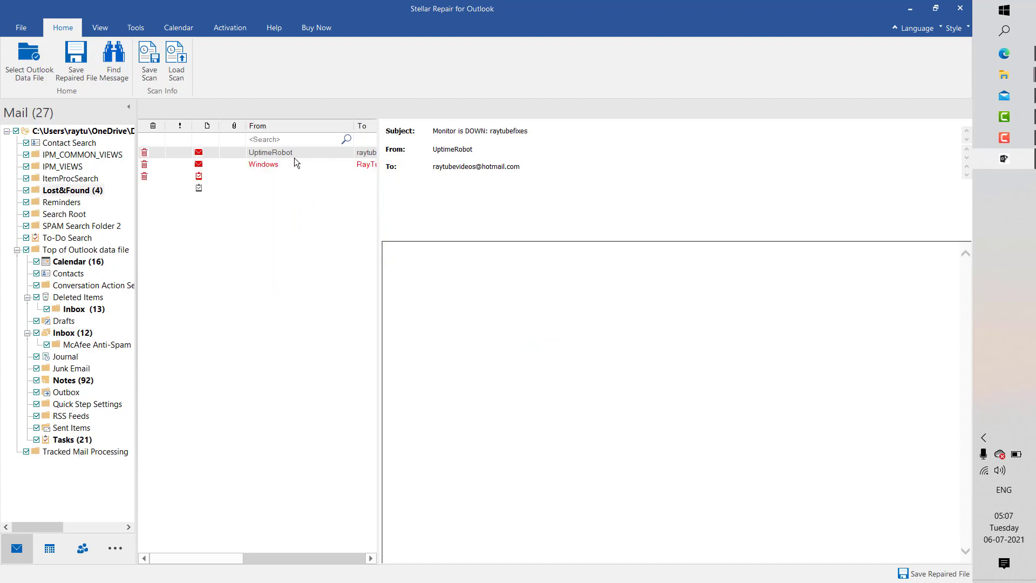
click(250, 164)
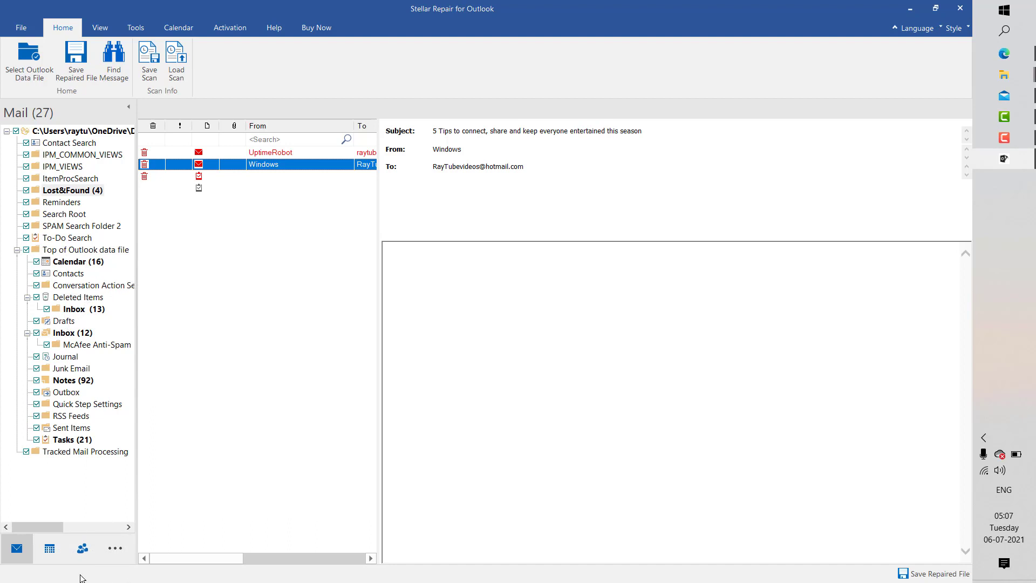
click(61, 555)
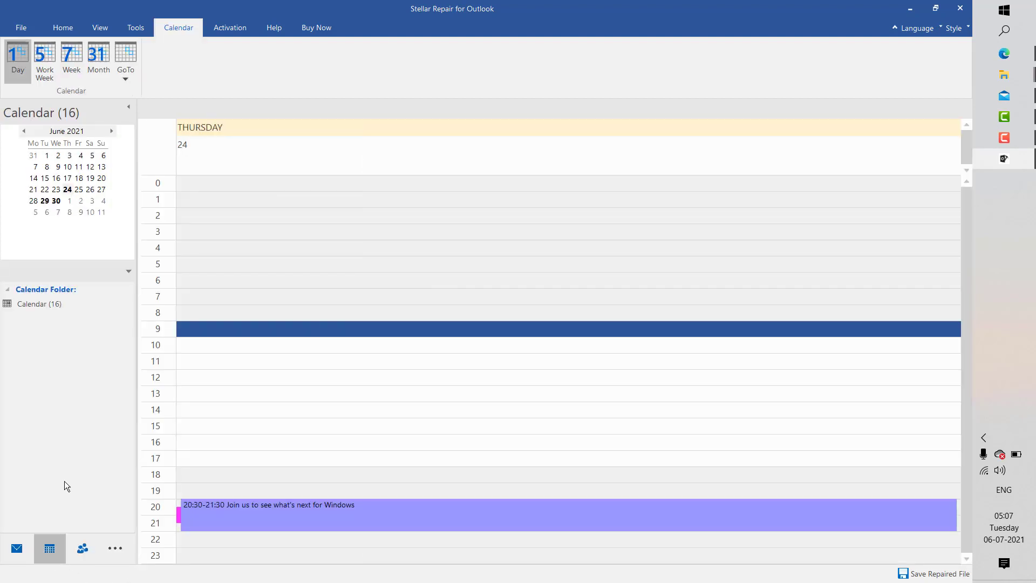
Review the recovered Calendar (16), Contacts and Notes (92), then return to Mail (27).
click(26, 306)
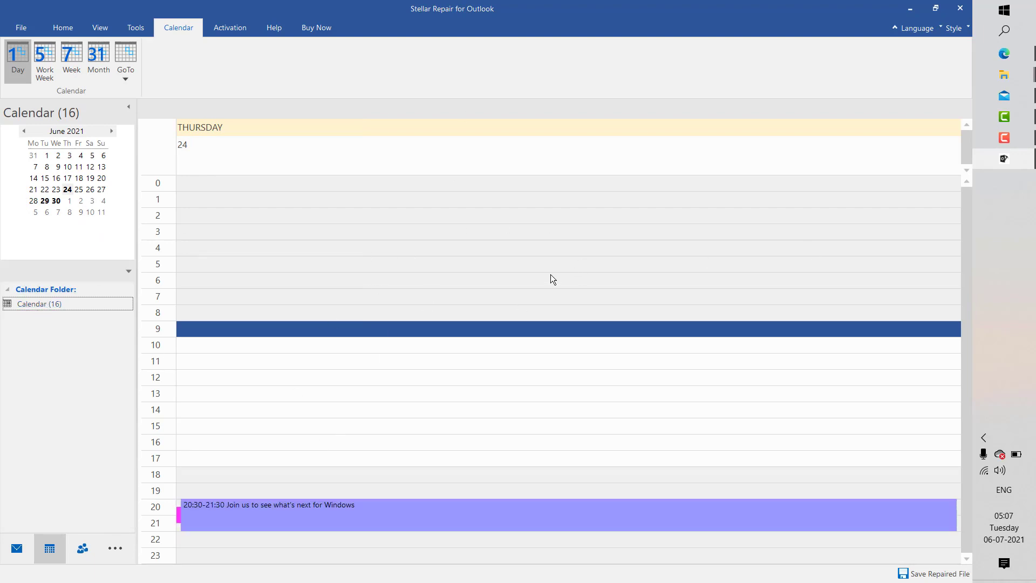
click(82, 549)
click(34, 146)
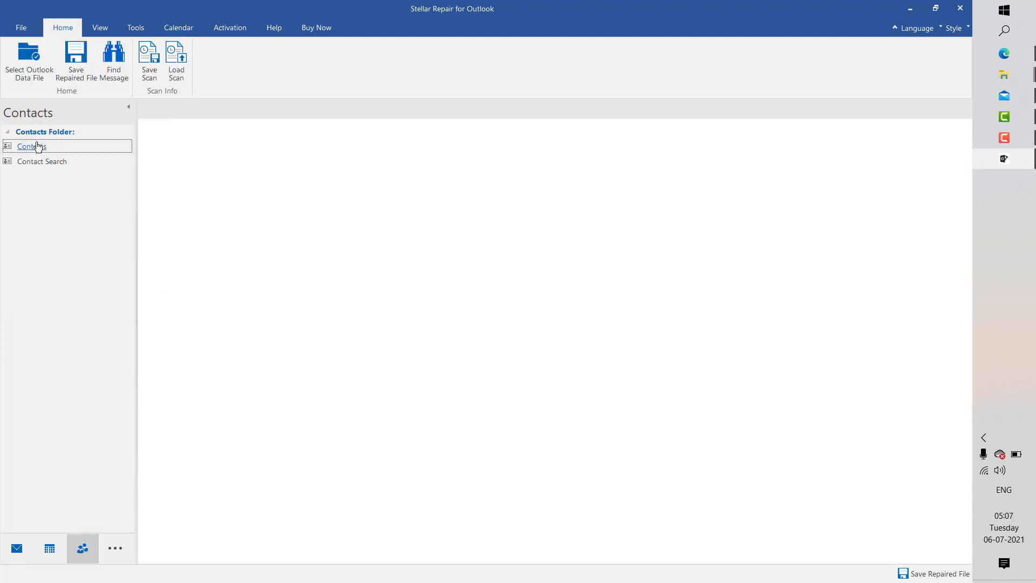
click(38, 162)
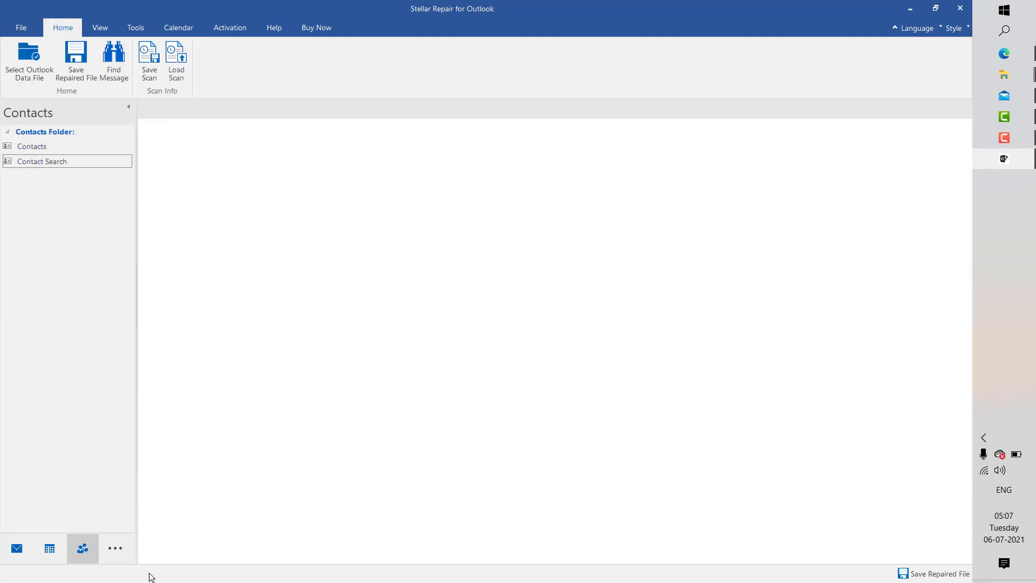
click(116, 549)
click(172, 495)
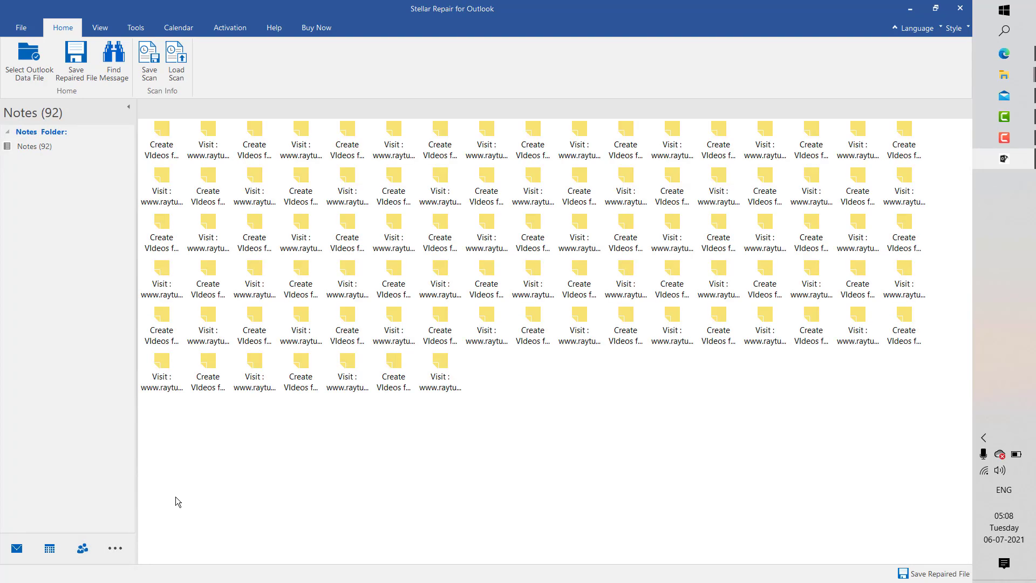
click(115, 548)
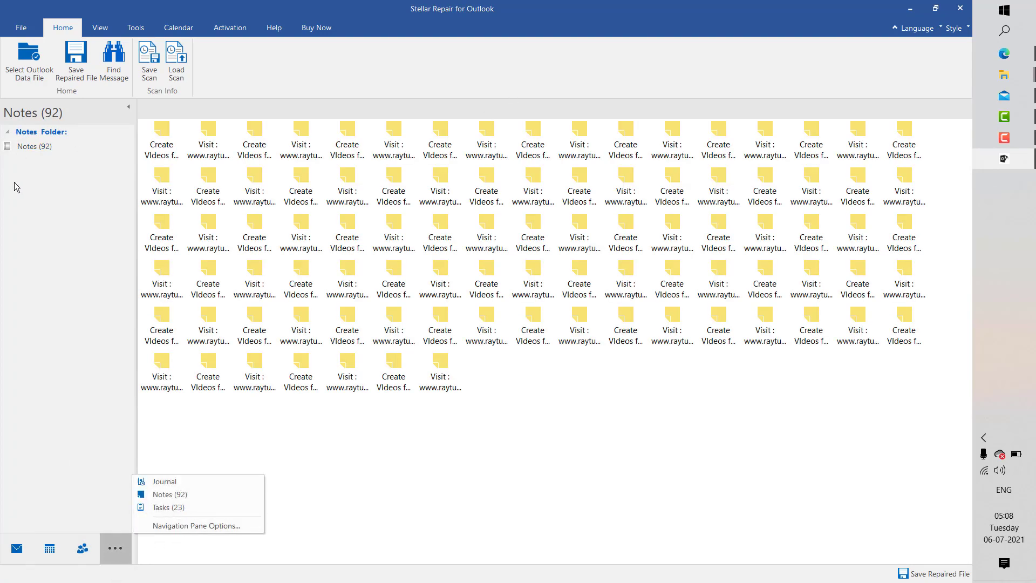
click(11, 553)
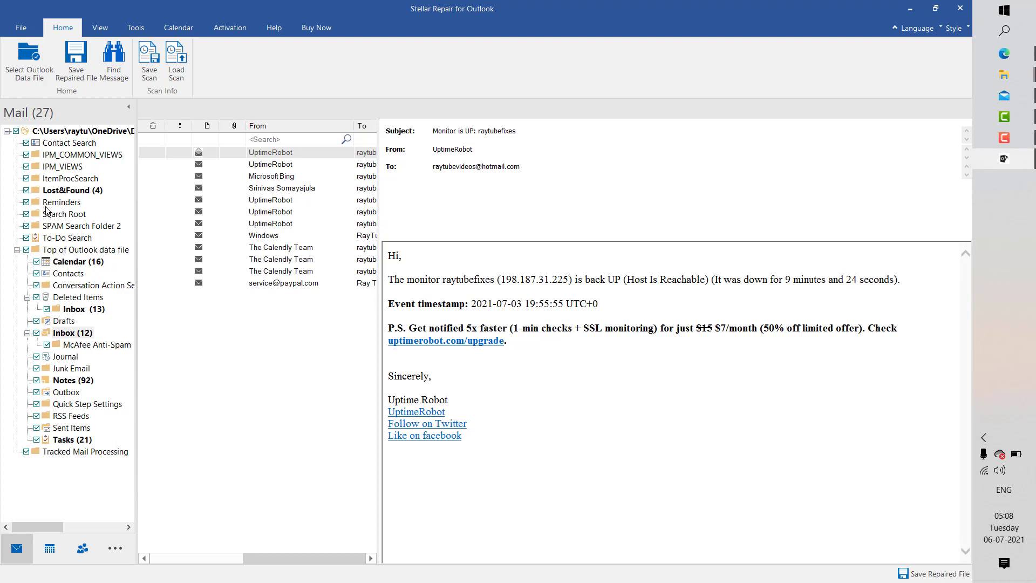
Try saving the first UptimeRobot message as an MSG file, then cancel the dialogs.
click(289, 155)
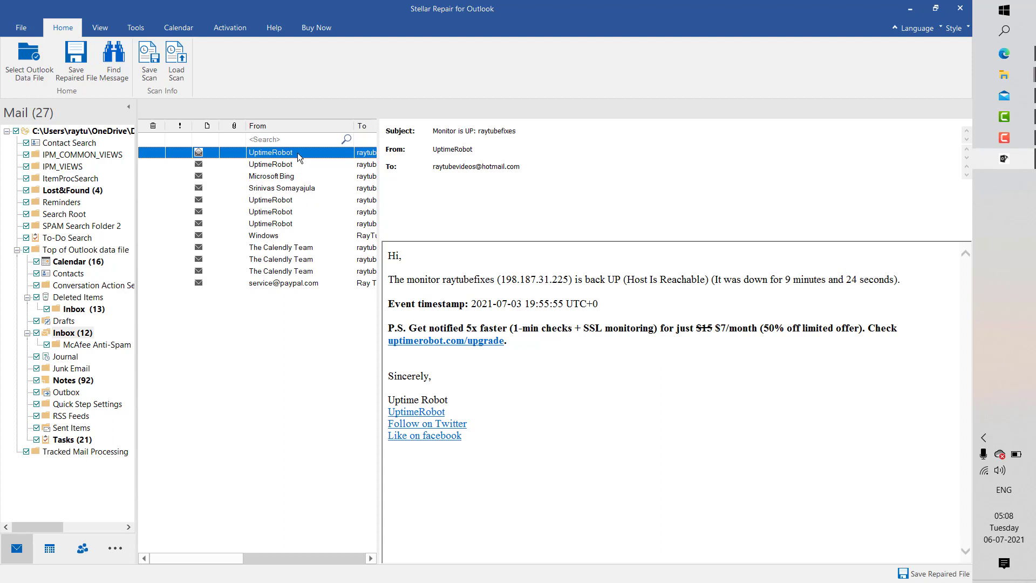
right_click(297, 156)
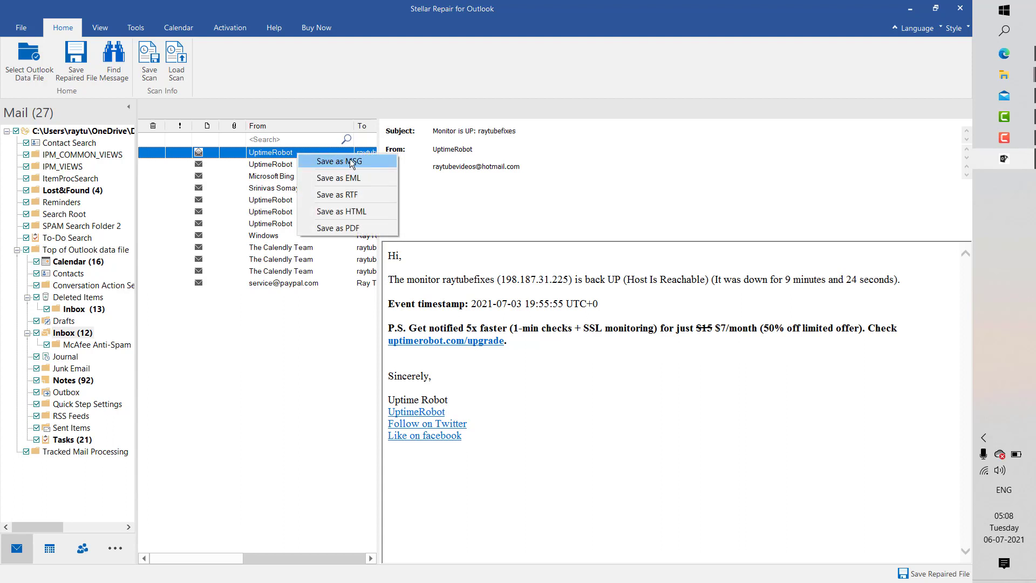
click(352, 162)
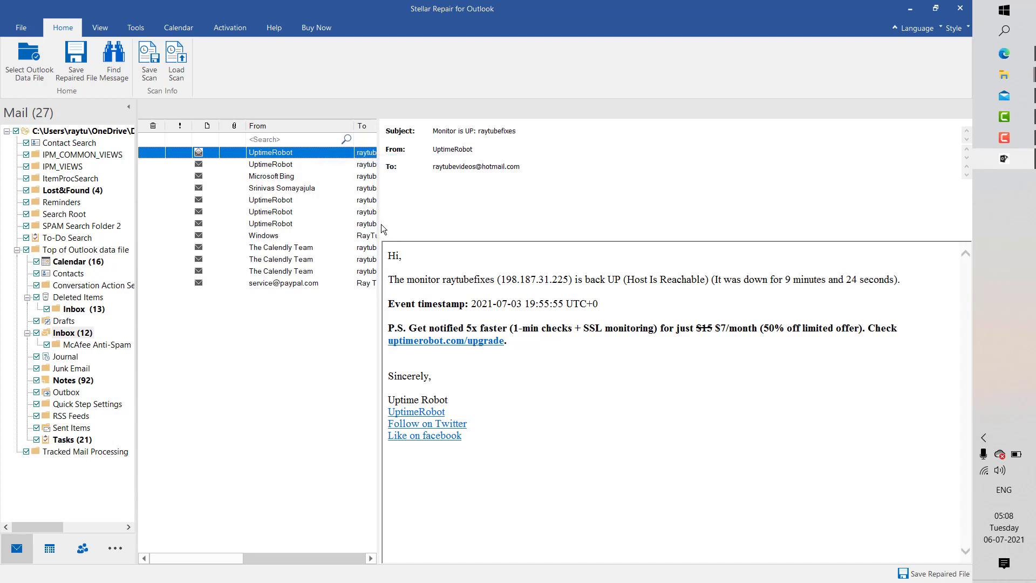
click(619, 278)
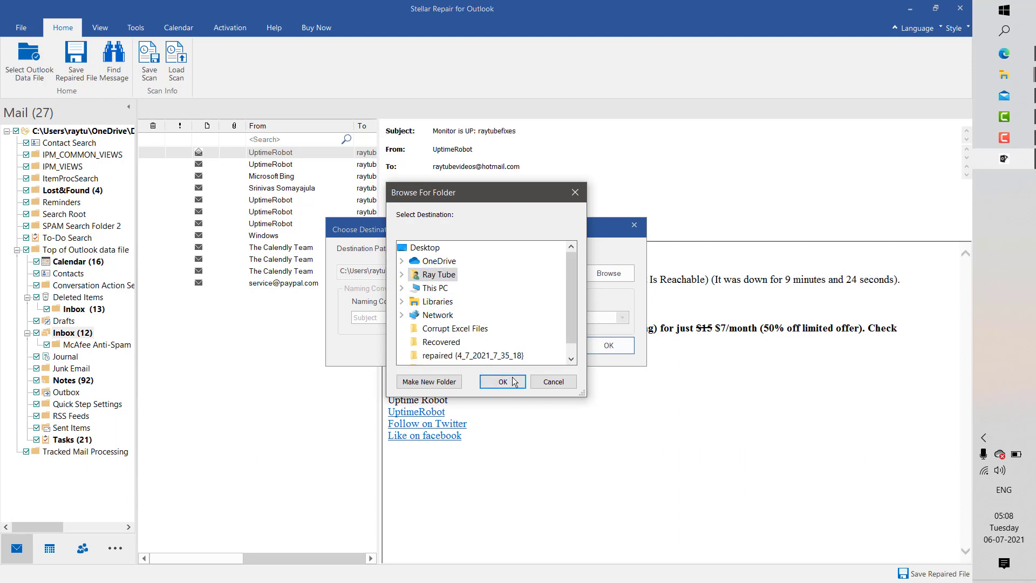
click(554, 382)
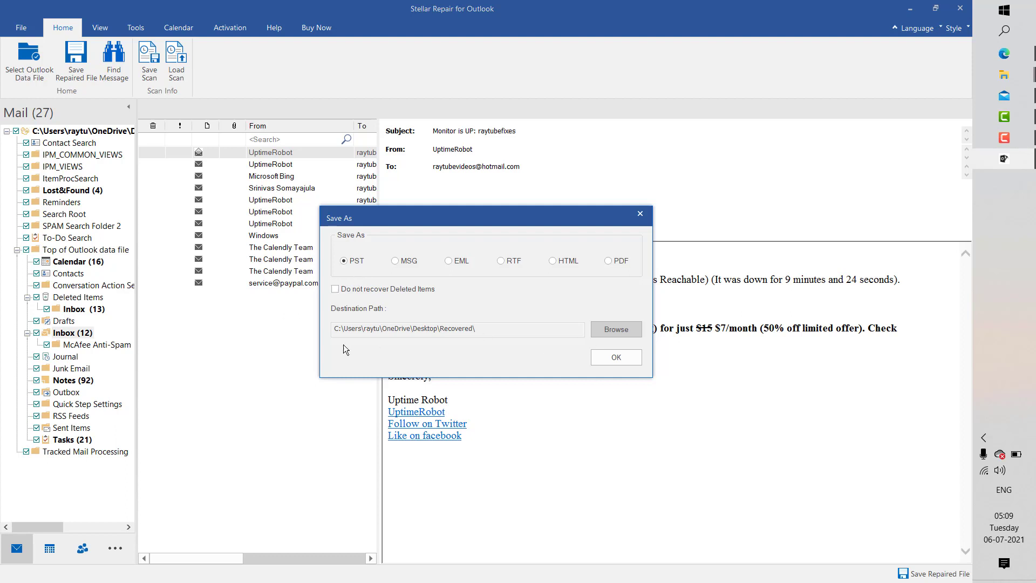
Save the repaired mailbox as a PST into the Desktop's Recovered folder.
click(616, 331)
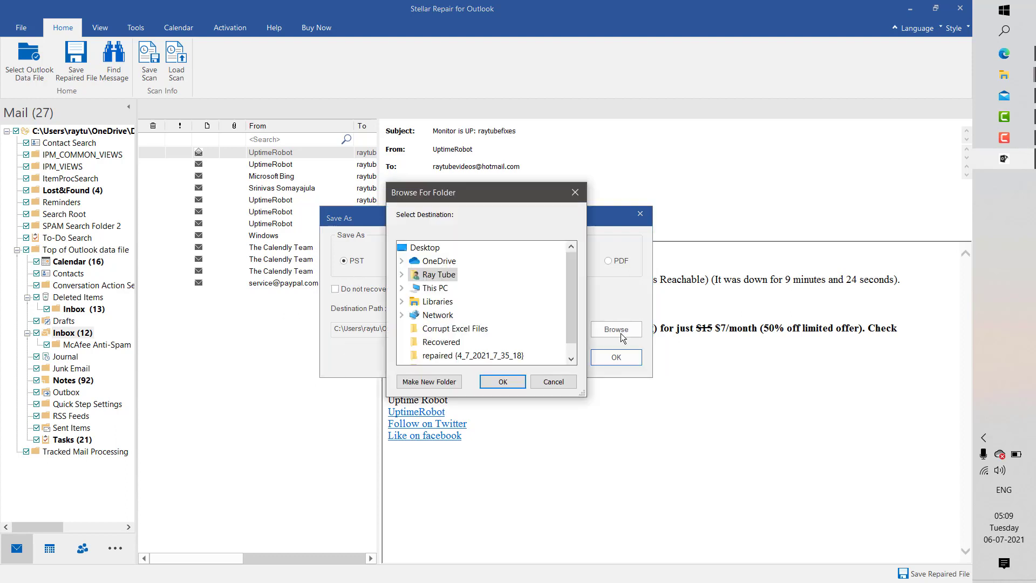
click(443, 344)
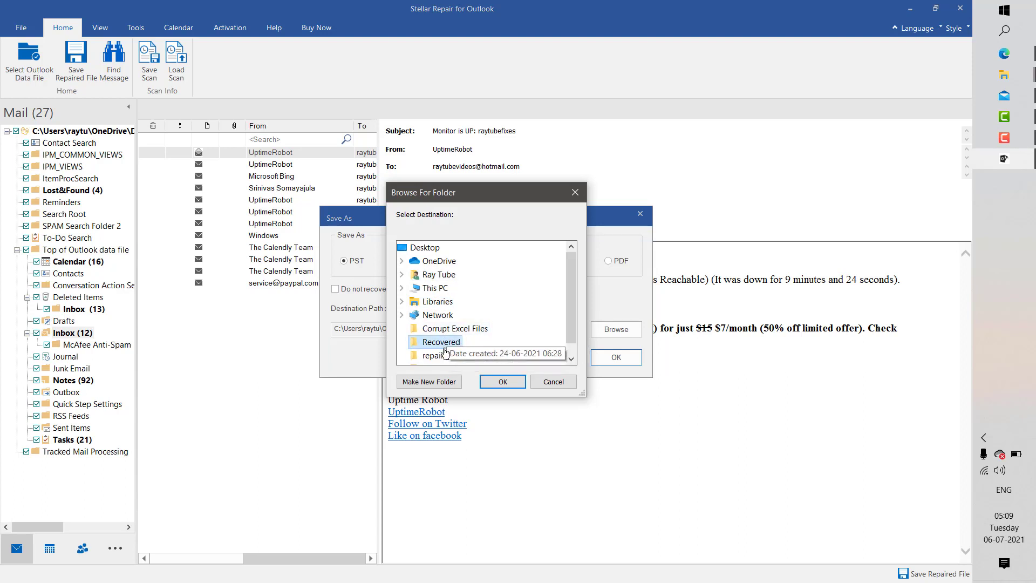
click(502, 382)
click(610, 360)
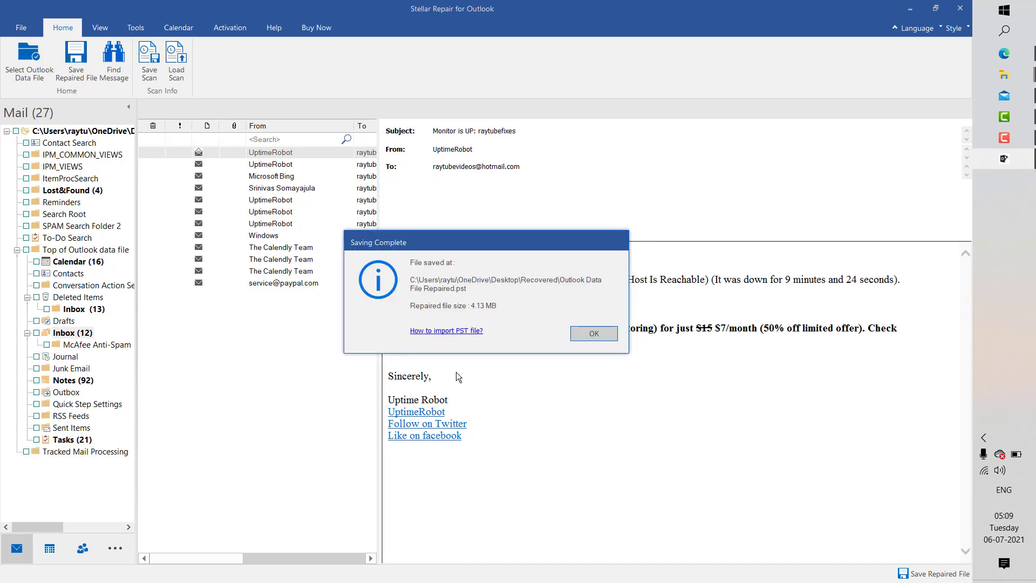
click(601, 334)
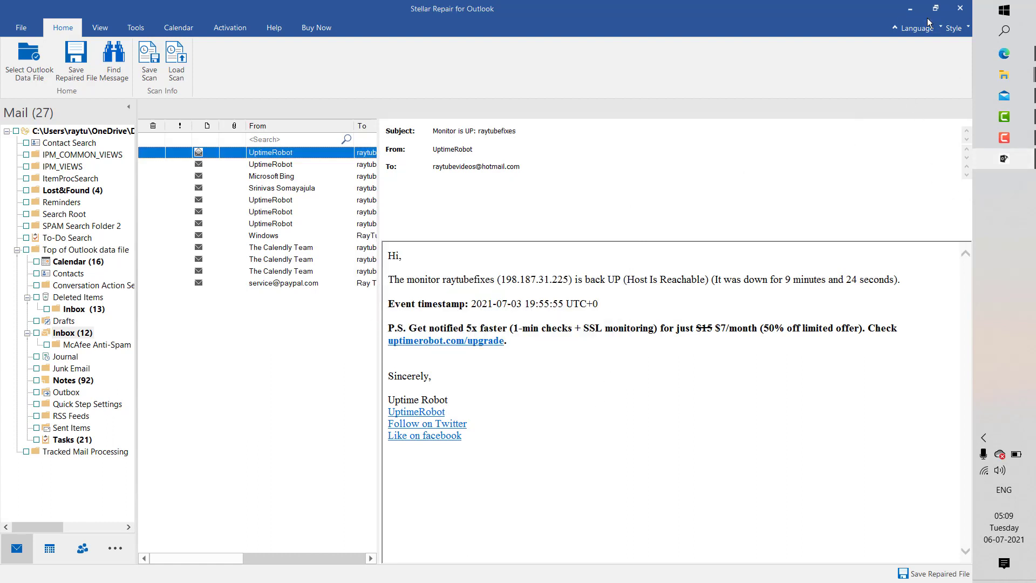
In Outlook, open Outlook Data File Repaired.pst from Desktop\Recovered via Open & Export.
click(1015, 5)
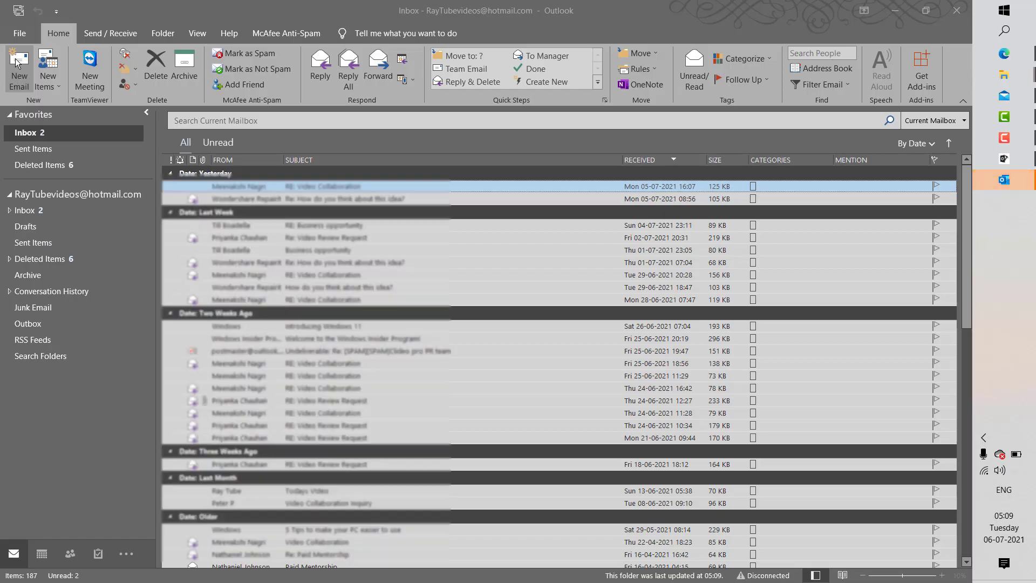
click(19, 33)
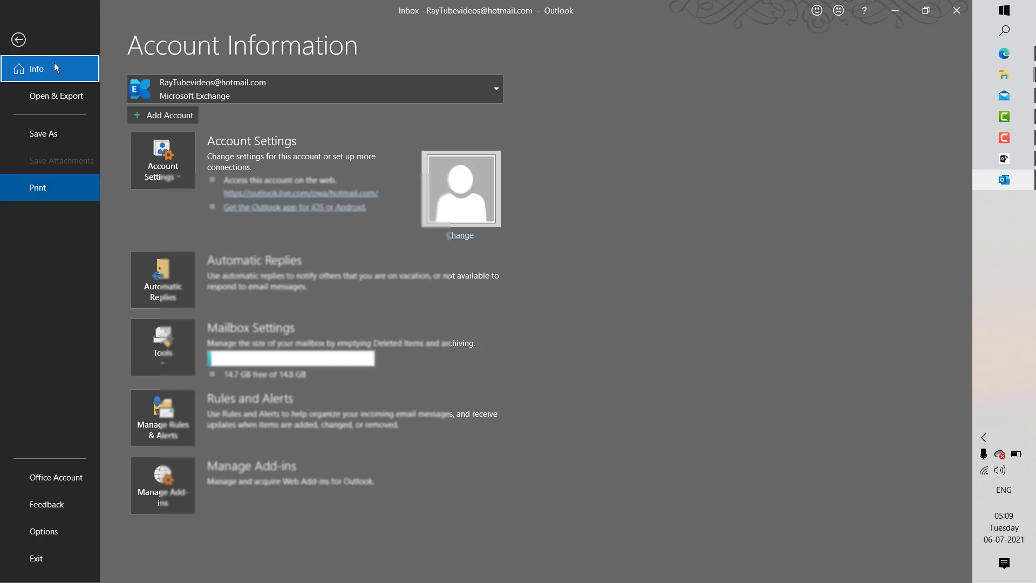
click(17, 39)
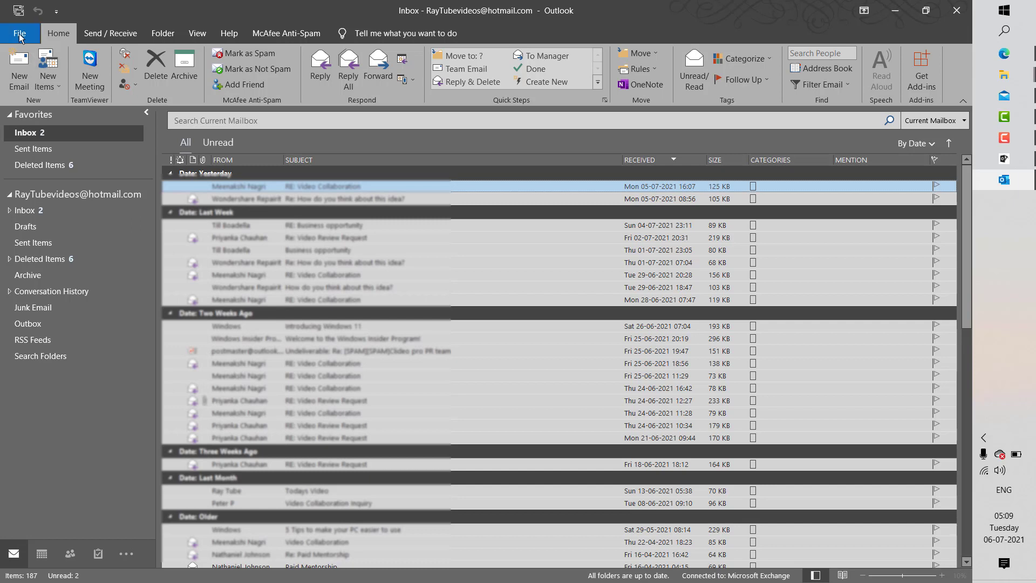
click(19, 36)
click(54, 108)
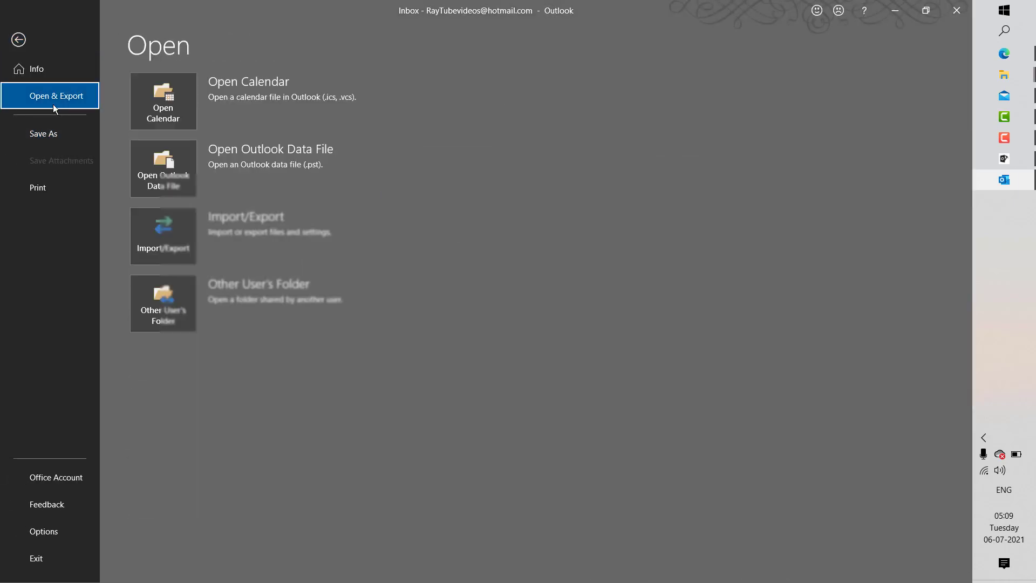
click(178, 182)
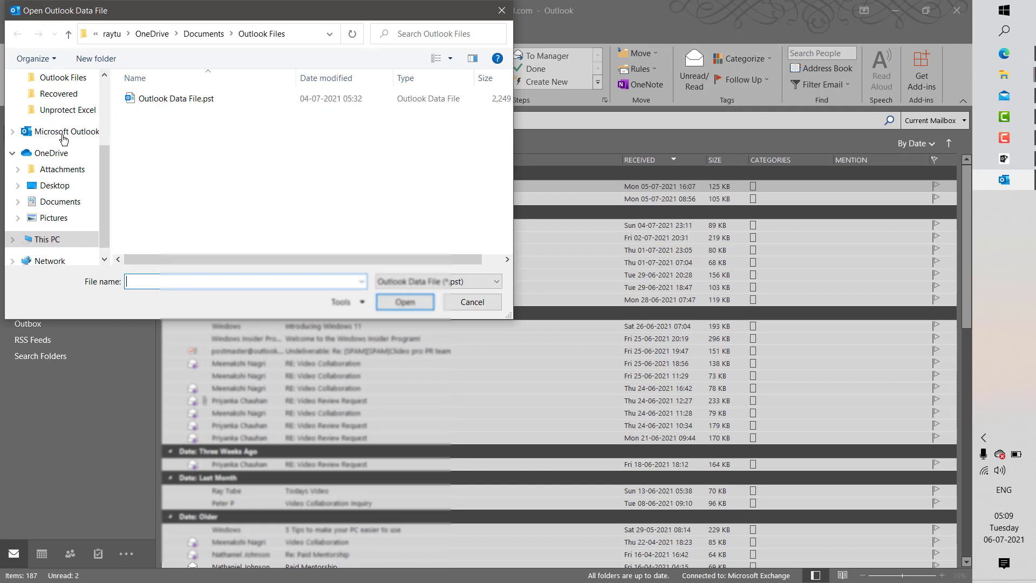
click(62, 93)
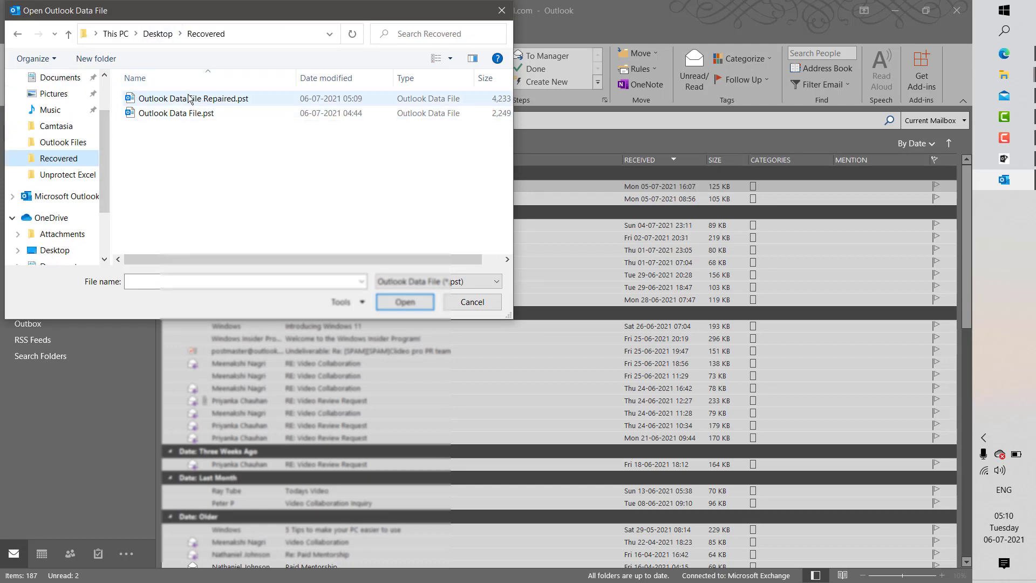
click(200, 99)
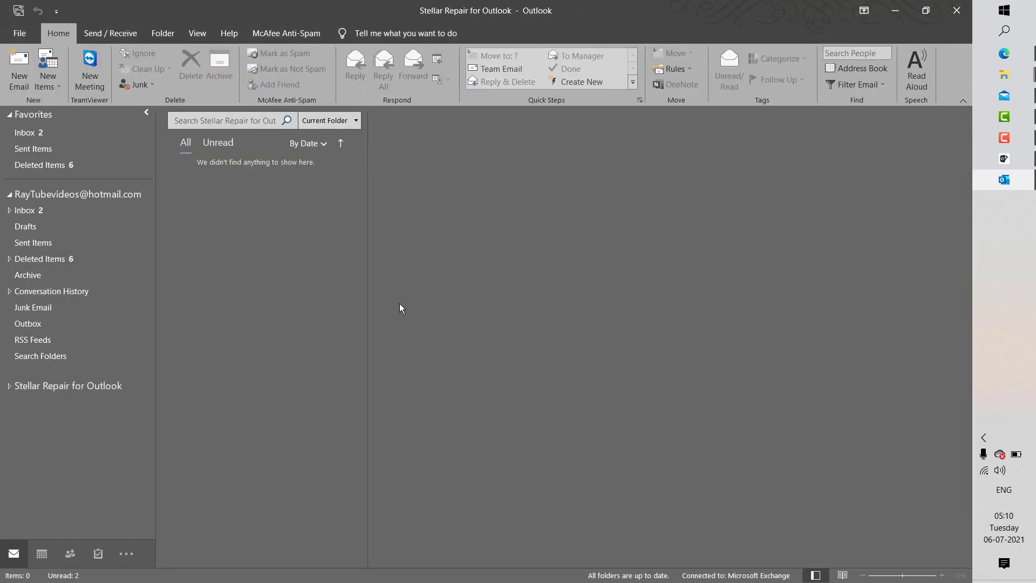
Expand Stellar Repair for Outlook > Top of Outlook data file and show its Inbox of 12 recovered messages.
click(11, 389)
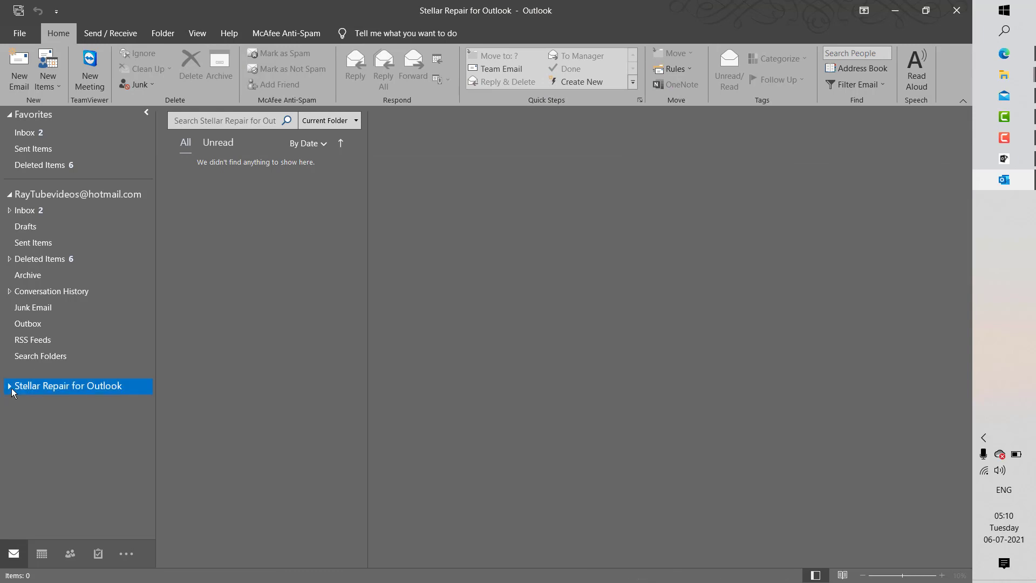
click(11, 387)
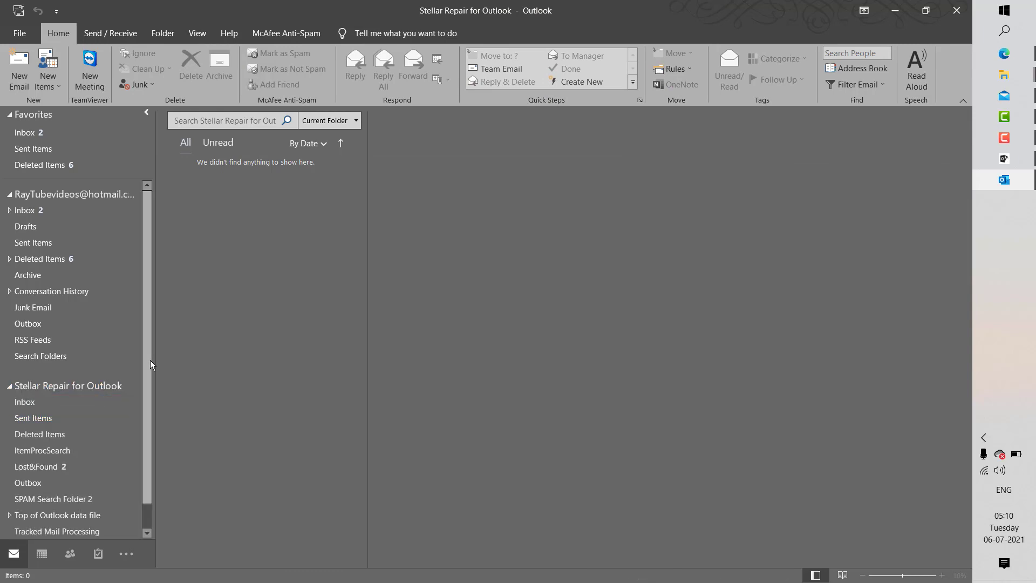
scroll(150, 360, down, 1)
click(24, 359)
click(18, 378)
click(65, 425)
click(7, 488)
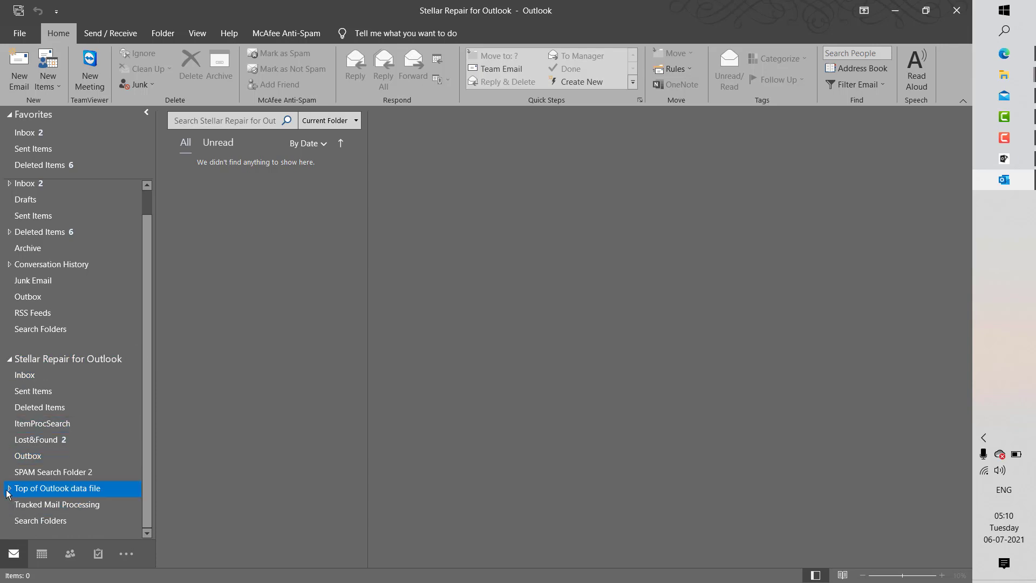
click(9, 488)
scroll(54, 464, down, 5)
click(41, 426)
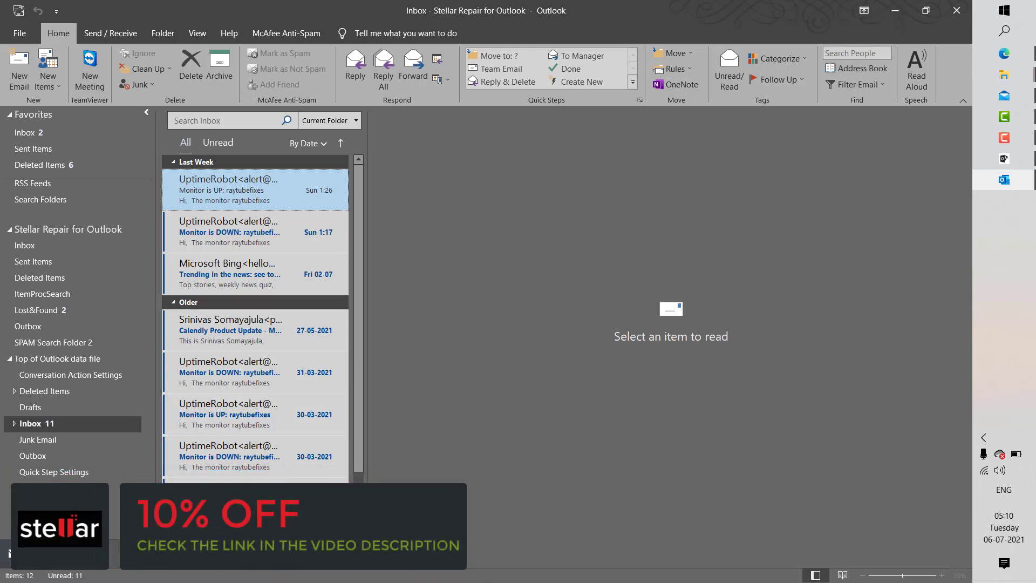
Check the recovered Stellar calendar, then the recovered contacts in People.
key(ctrl+2)
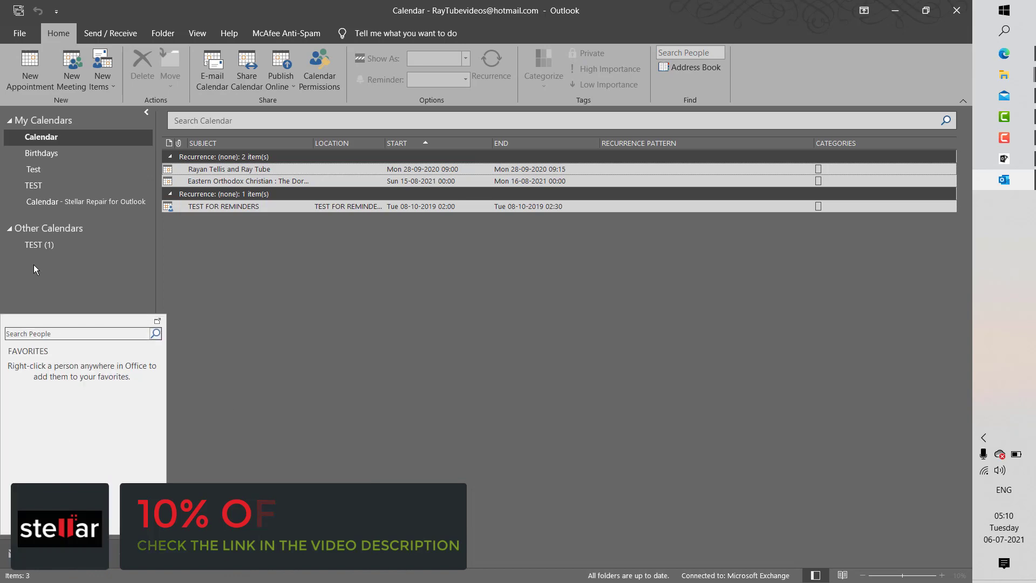
click(75, 201)
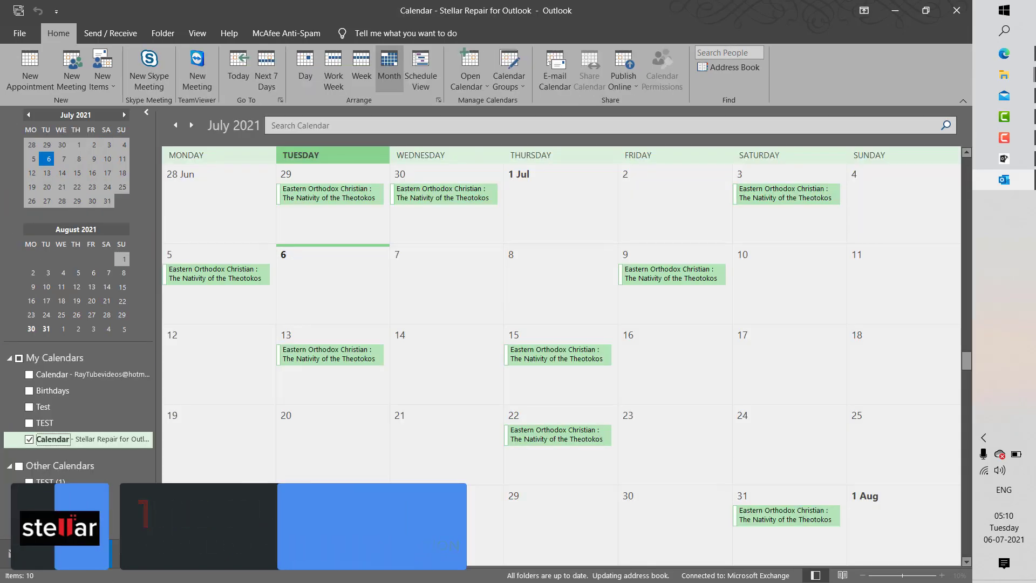
click(78, 559)
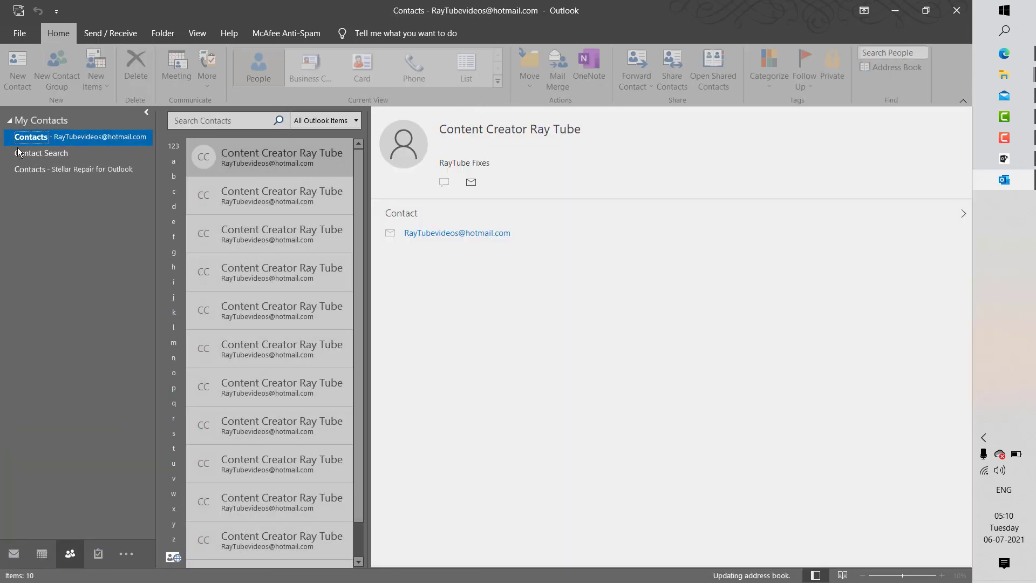
Show the 92 recovered notes in Notes - Stellar Repair for Outlook.
click(130, 549)
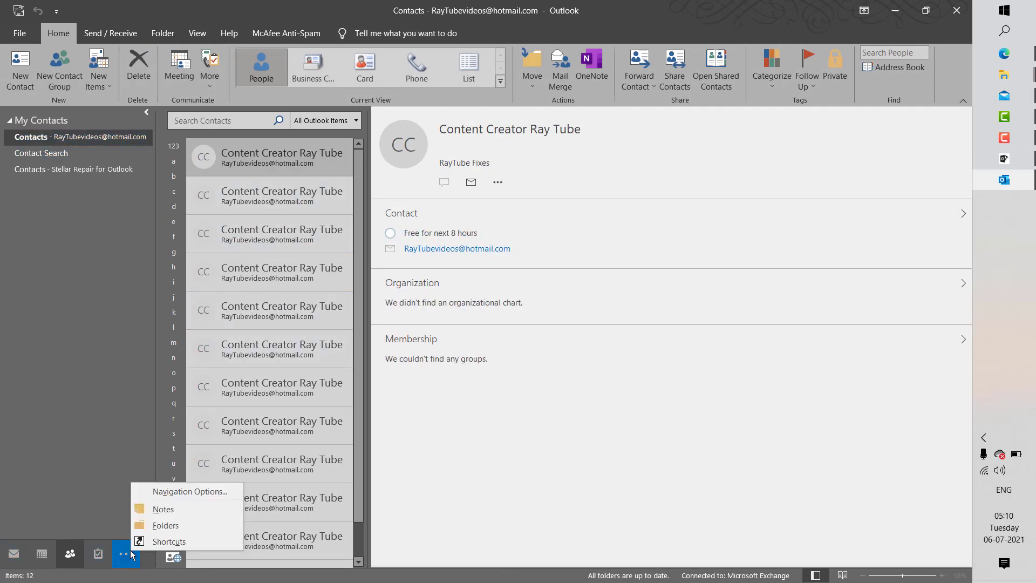
click(161, 510)
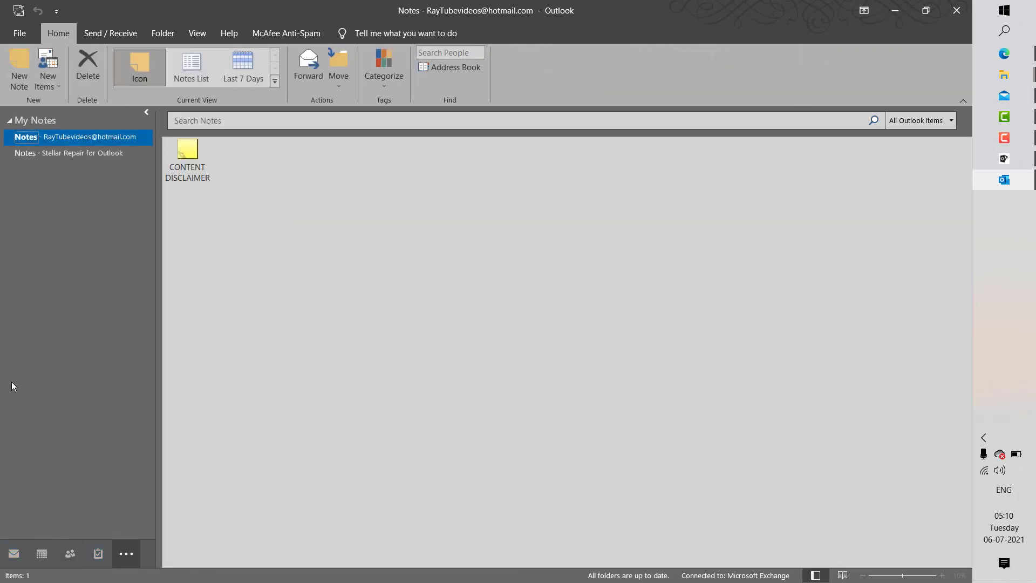
click(72, 155)
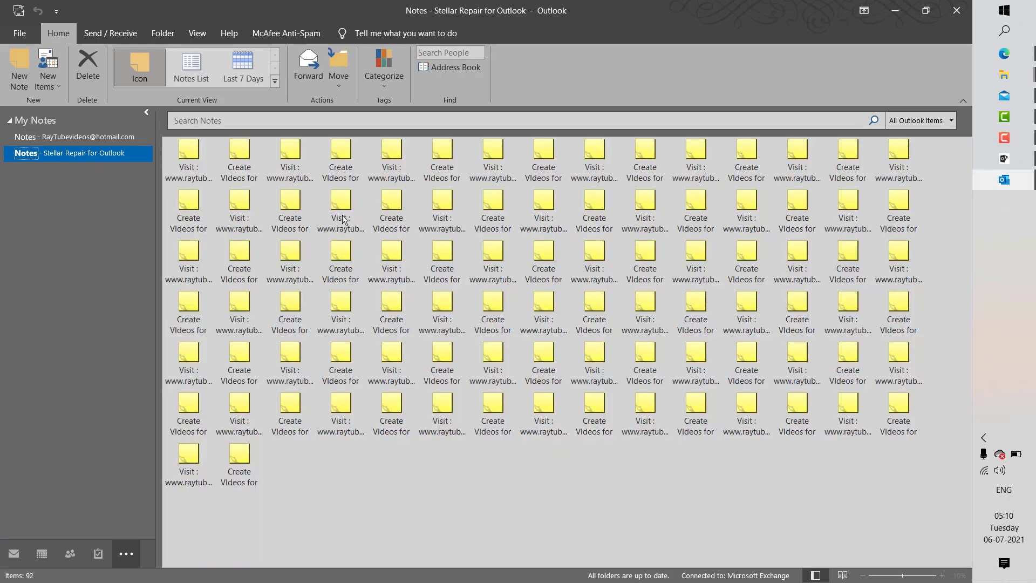